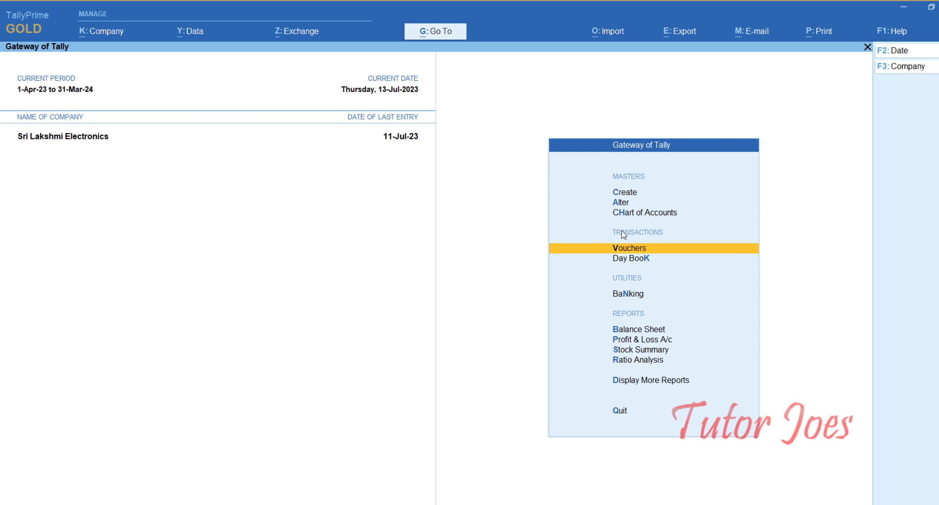
# Step: Start a purchase voucher and enable modifying GST & HSN/SAC related details in its configuration
pyautogui.press('Return')
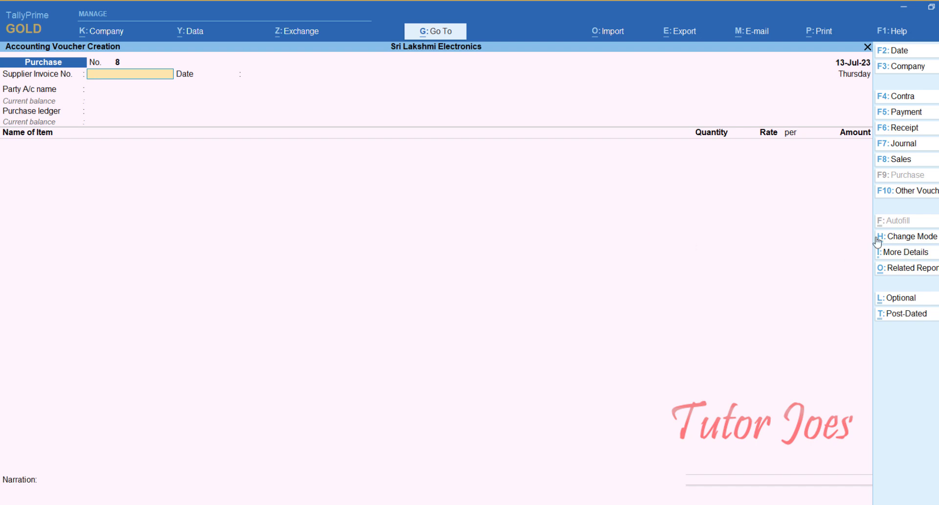
pyautogui.press('F9')
pyautogui.press('F12')
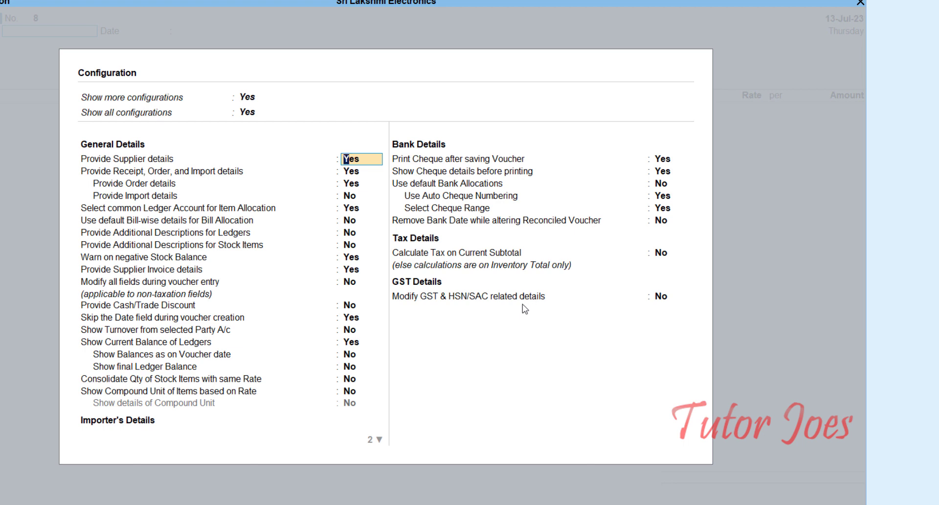
pyautogui.click(664, 302)
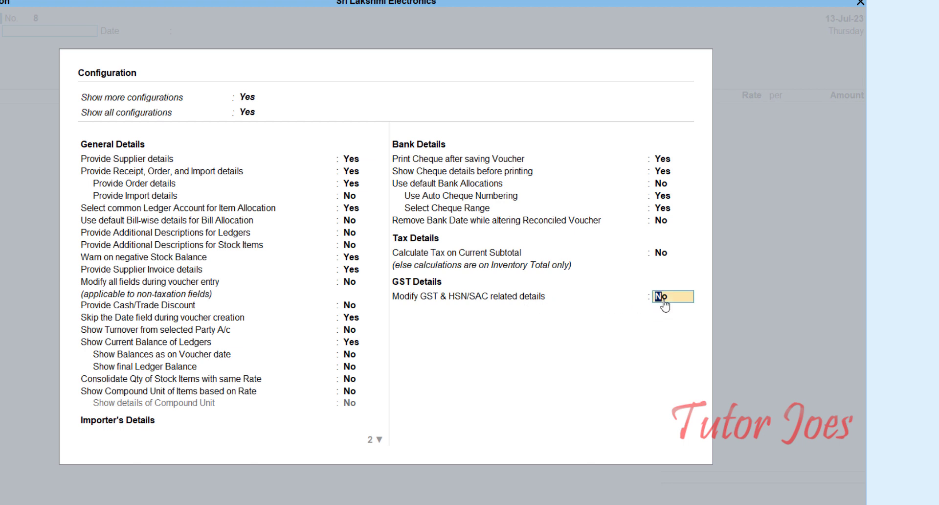
pyautogui.press('Return')
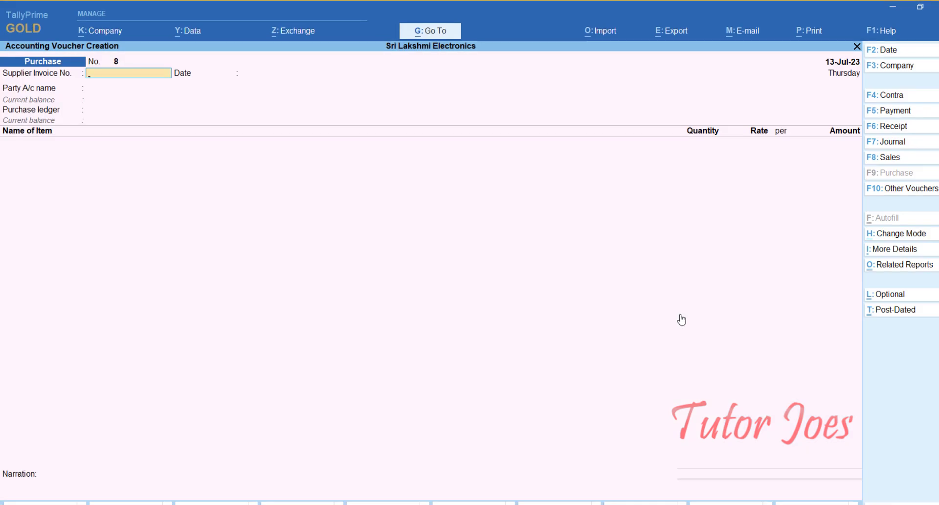
# Step: Enter supplier invoice number PUR08 dated 13-Jul-23 and choose Cash as the party account
pyautogui.write('PUR08')
pyautogui.press('Return')
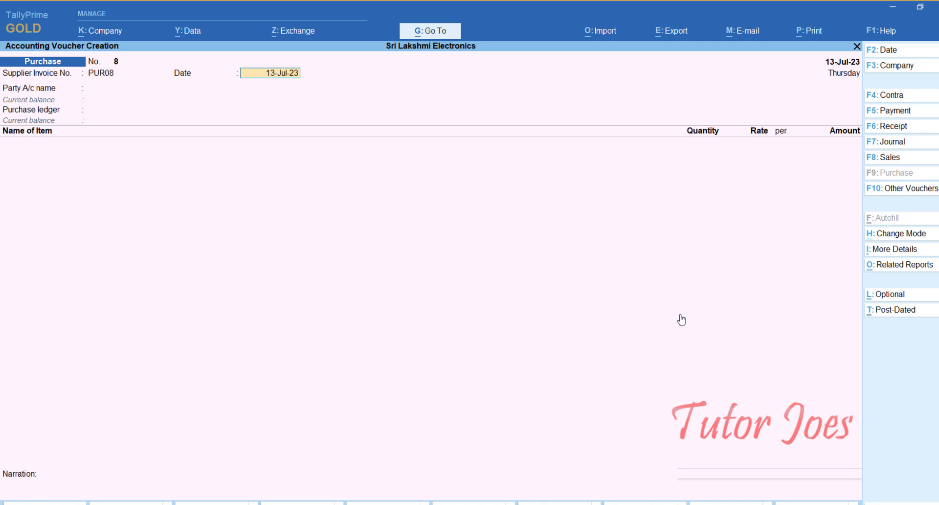
pyautogui.press('Return')
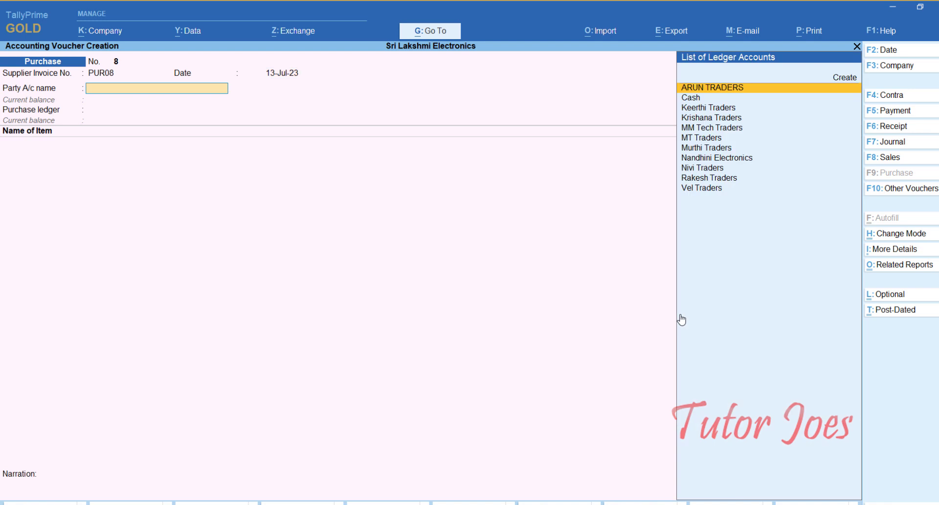
pyautogui.press('Down')
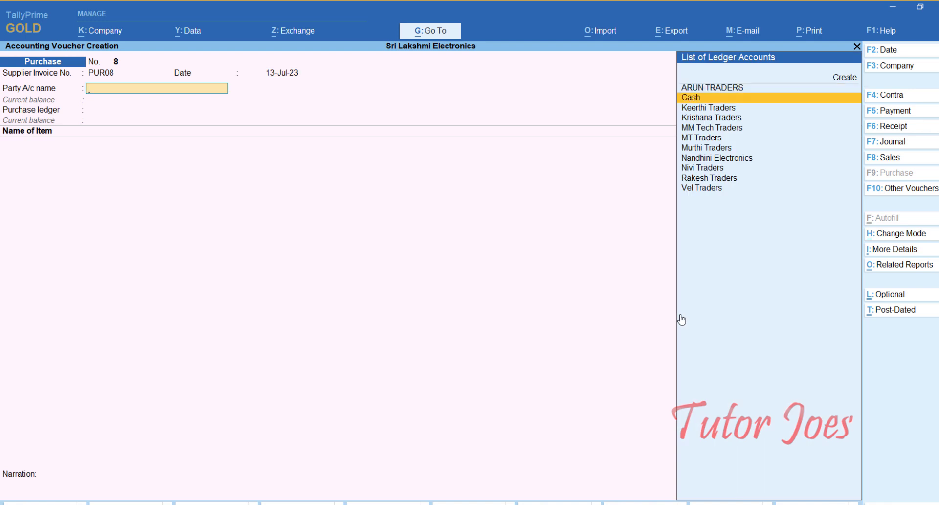
pyautogui.press('Return')
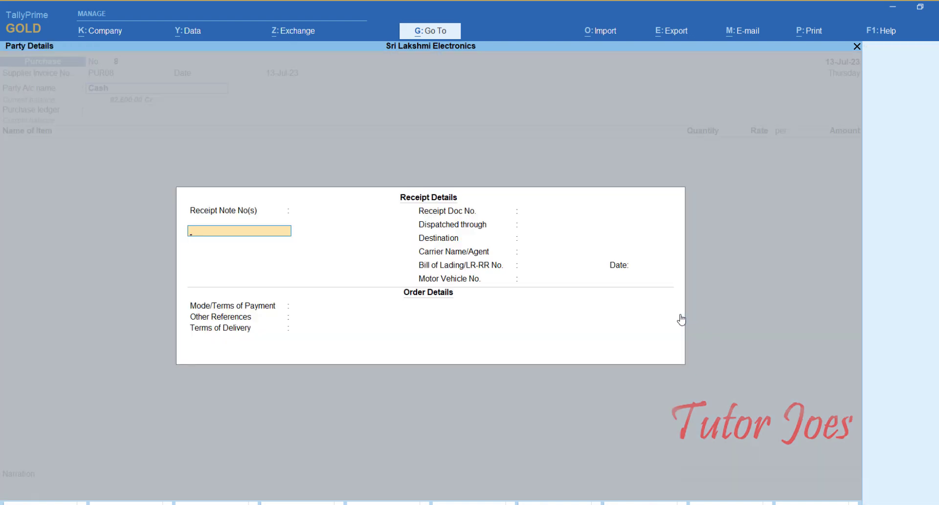
# Step: Accept the receipt and order details with all fields left blank
pyautogui.press('Return')
pyautogui.press('Return')
pyautogui.press('Return')
pyautogui.press('Return')
pyautogui.press('Return')
pyautogui.press('Return')
pyautogui.press('Return')
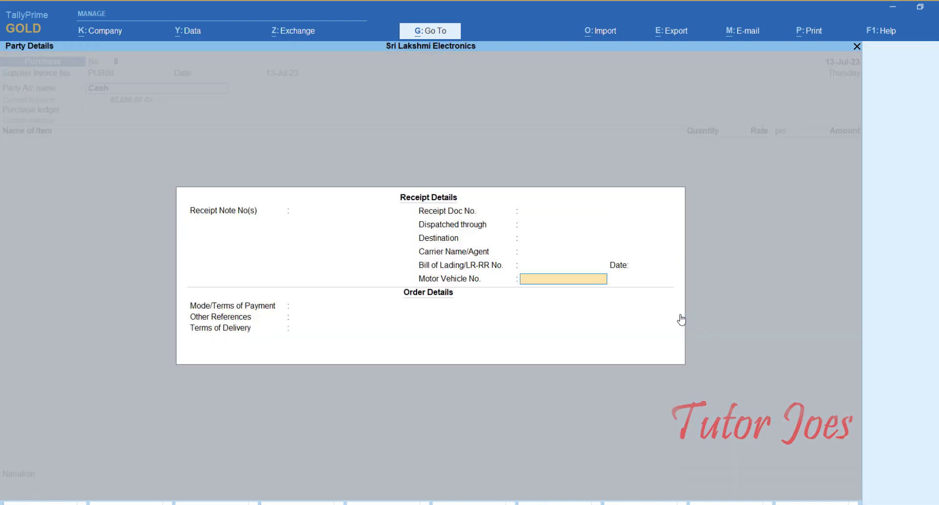
pyautogui.press('Return')
pyautogui.press('Return')
pyautogui.press('Return')
pyautogui.press('Return')
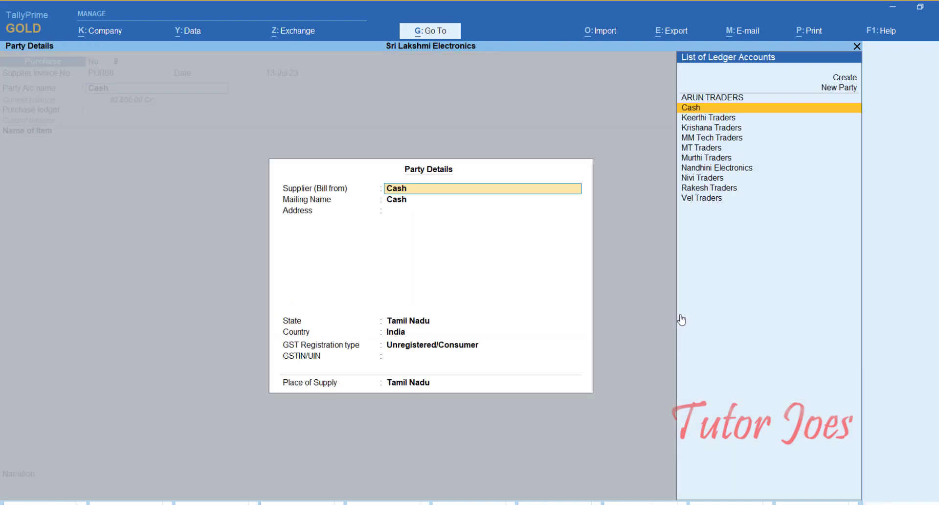
# Step: Set the party's GST registration type to Regular, leave its GSTIN/UIN blank and keep Tamil Nadu as place of supply
pyautogui.press('Return')
pyautogui.press('Return')
pyautogui.press('Return')
pyautogui.press('Return')
pyautogui.press('Return')
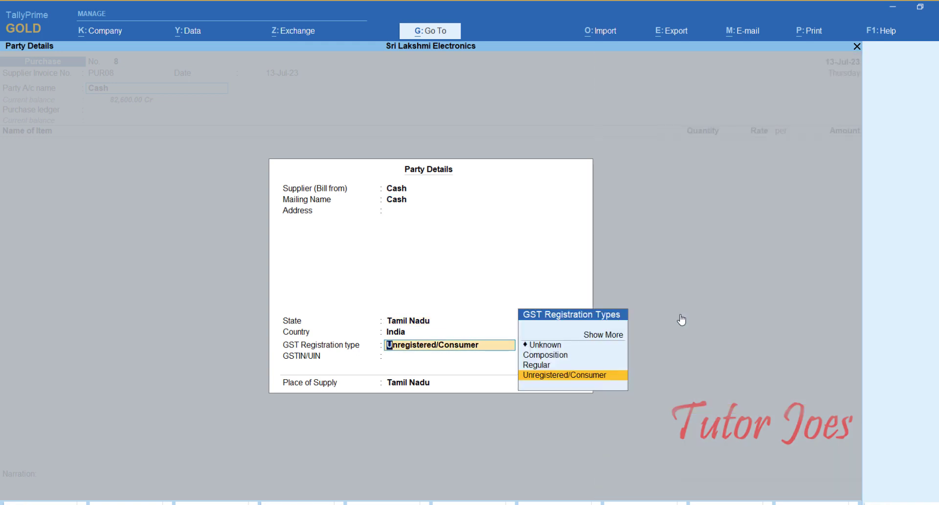
pyautogui.press('Up')
pyautogui.press('Return')
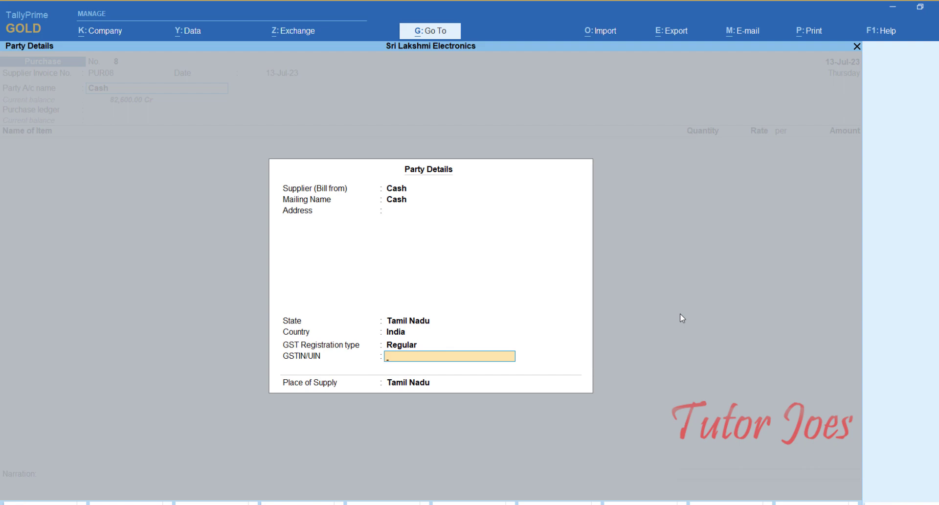
pyautogui.press('Return')
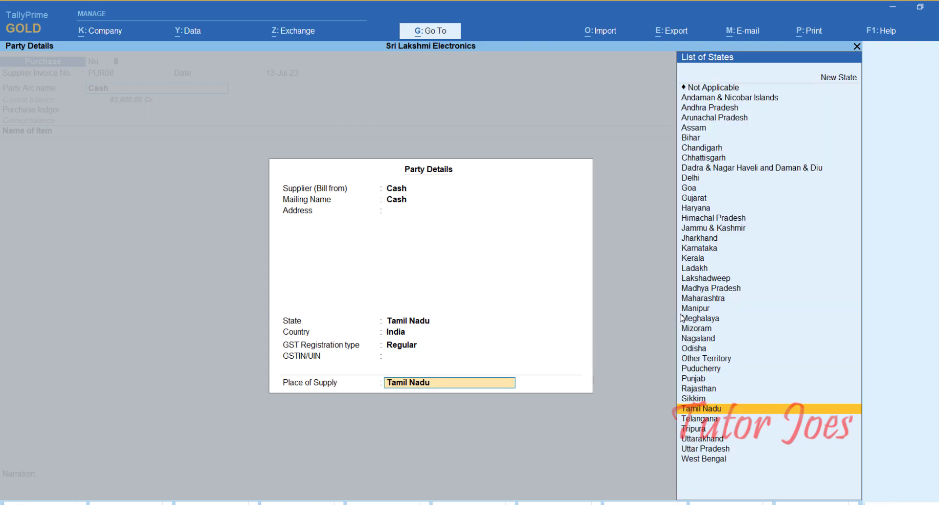
pyautogui.press('Return')
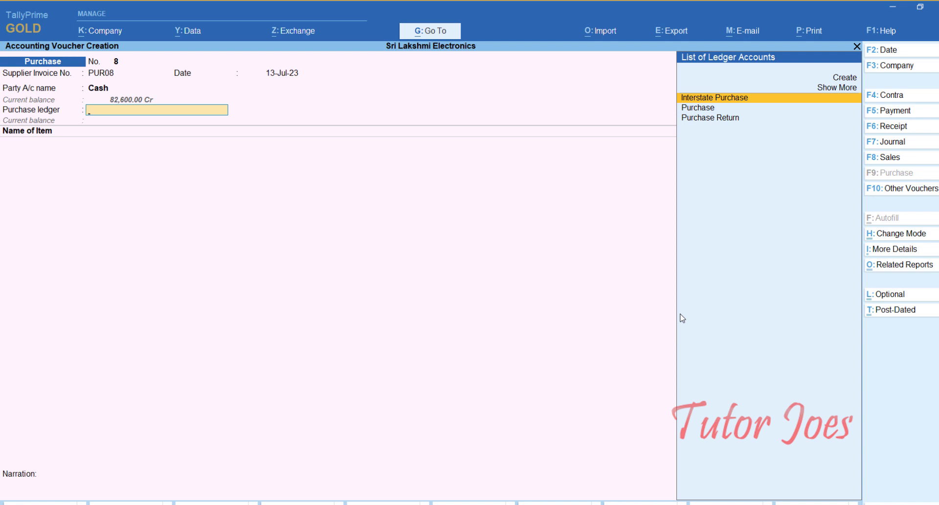
# Step: Choose the Interstate Purchase ledger and add the stock item Mouse with quantity 100 nos at a rate of 100
pyautogui.press('Return')
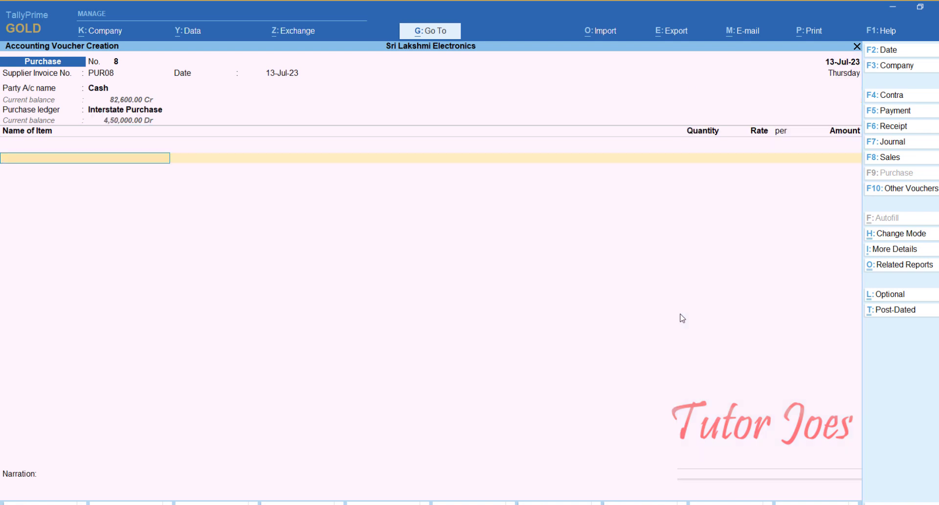
pyautogui.write('M')
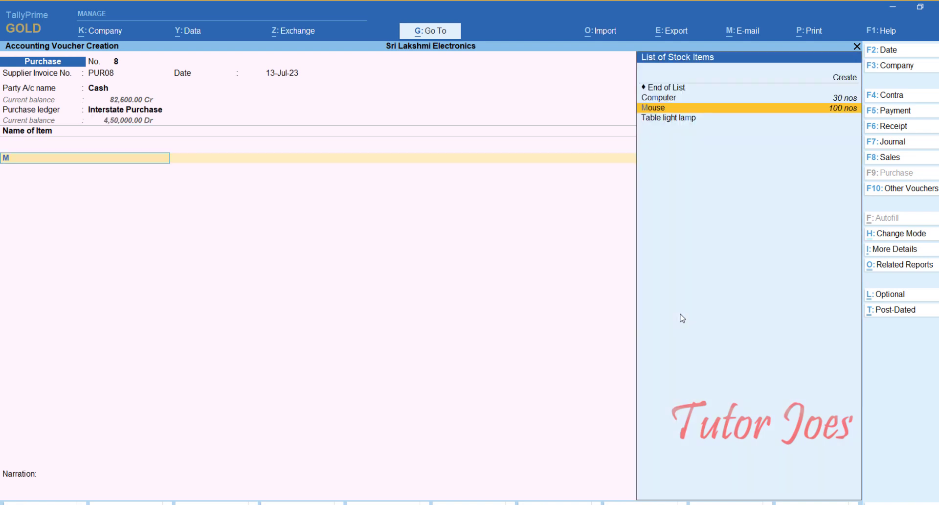
pyautogui.press('Return')
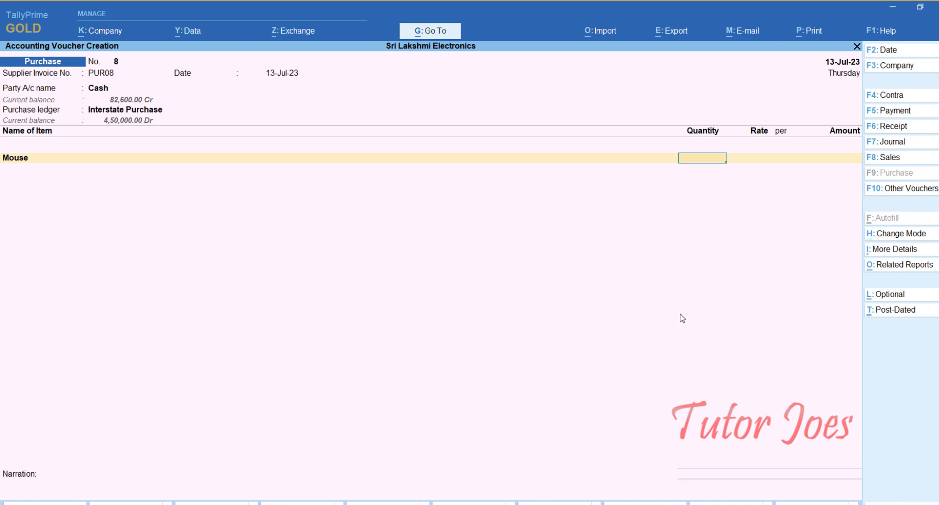
pyautogui.write('100')
pyautogui.press('Return')
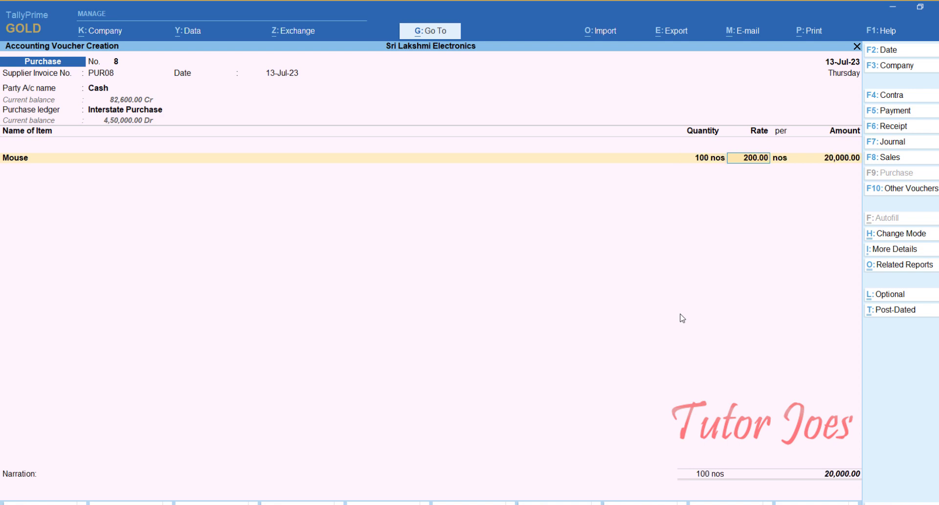
pyautogui.write('100')
pyautogui.press('Return')
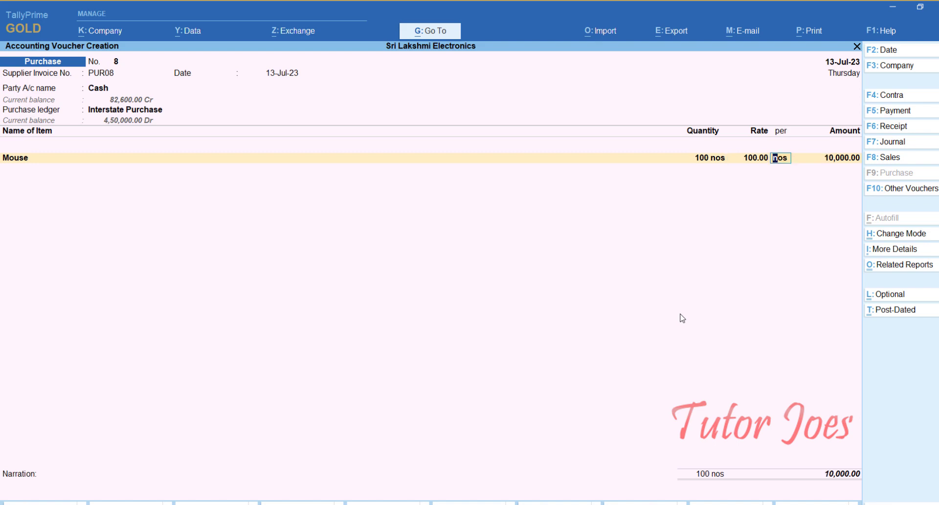
pyautogui.press('Return')
pyautogui.press('Return')
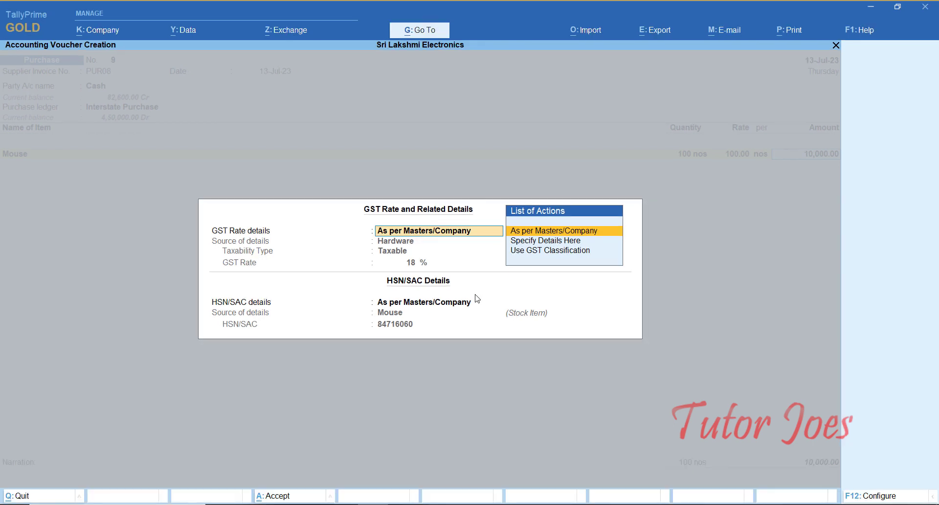
# Step: Configure the item's GST details to allow setting reverse charge applicability, keeping the other configuration options as they are
pyautogui.press('F12')
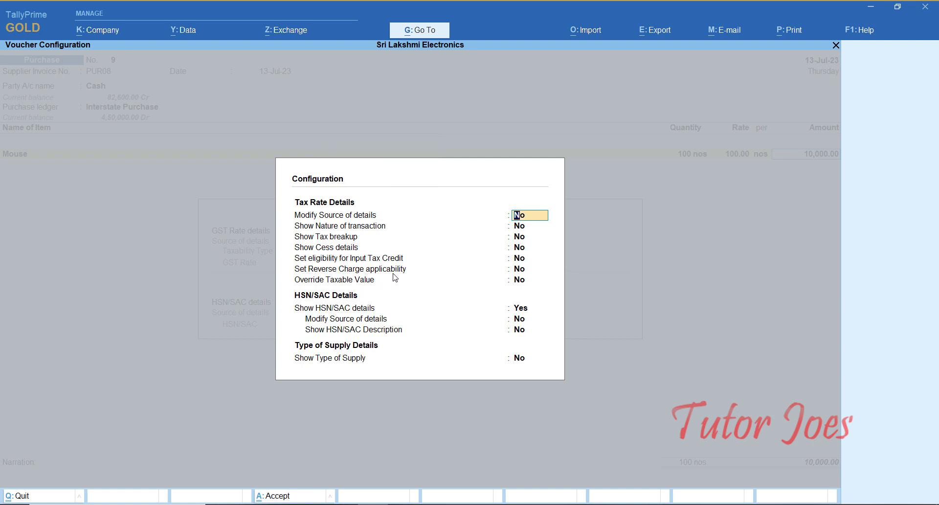
pyautogui.press('Return')
pyautogui.press('Return')
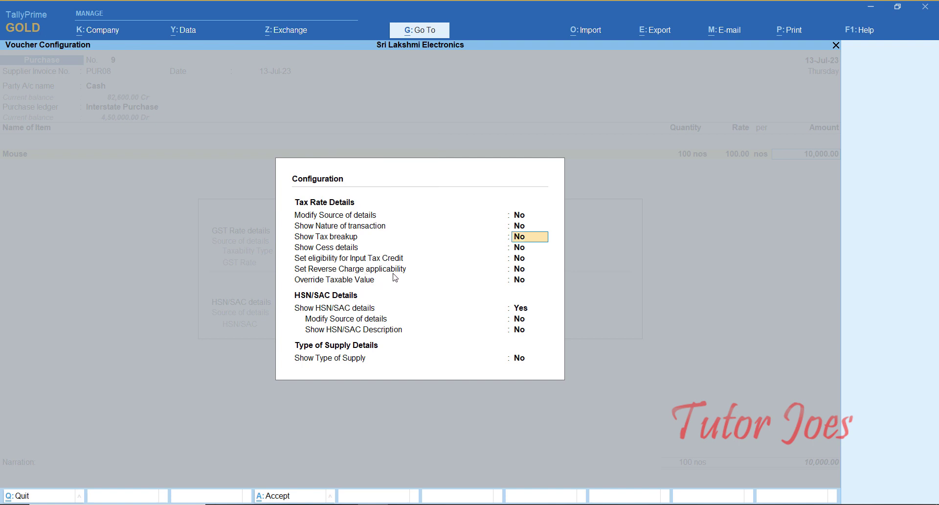
pyautogui.press('Return')
pyautogui.press('Return')
pyautogui.press('Return')
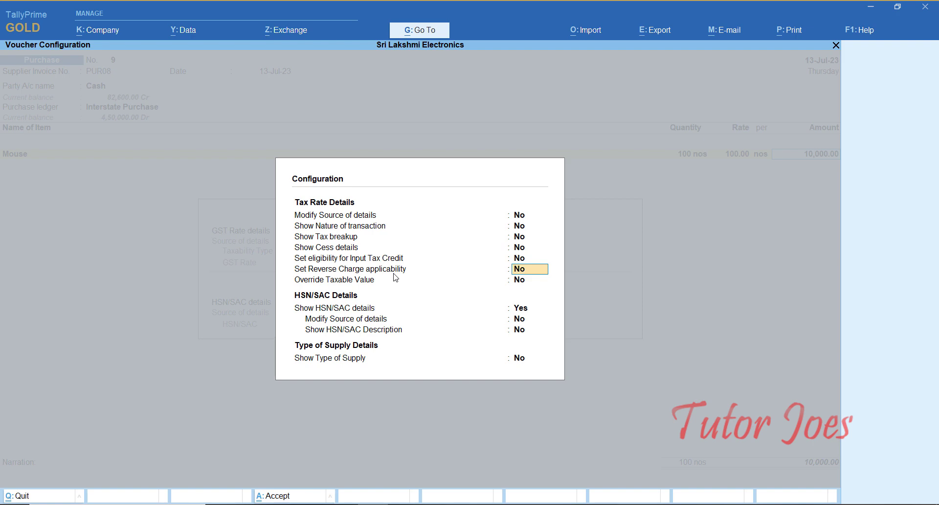
pyautogui.write('y')
pyautogui.press('Return')
pyautogui.press('Return')
pyautogui.press('Return')
pyautogui.press('Return')
pyautogui.press('Return')
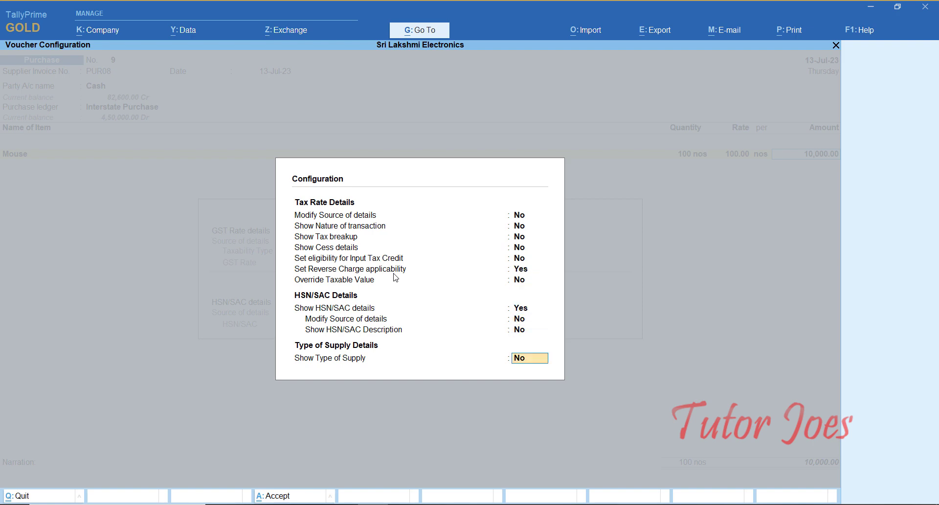
pyautogui.press('Return')
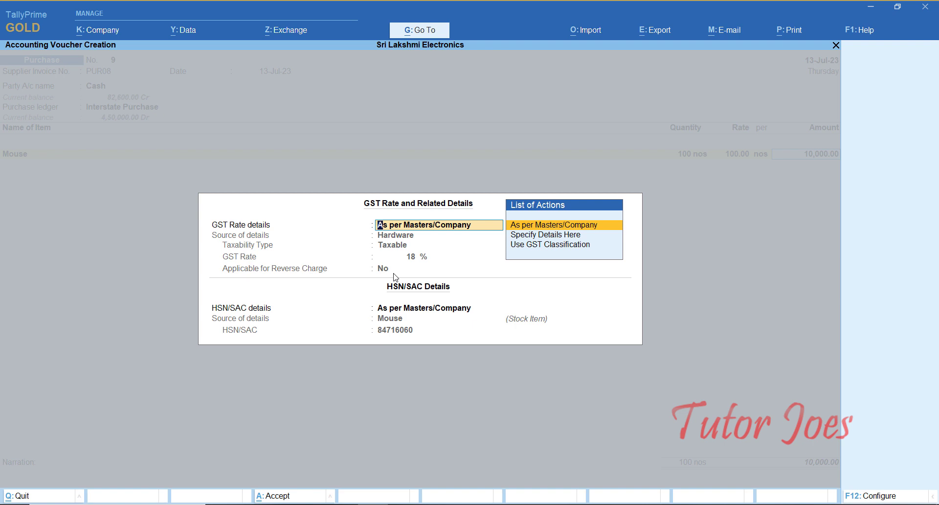
# Step: Set the GST rate details to Use GST Classification and start a new classification named Import Goods
pyautogui.press('Down')
pyautogui.press('Down')
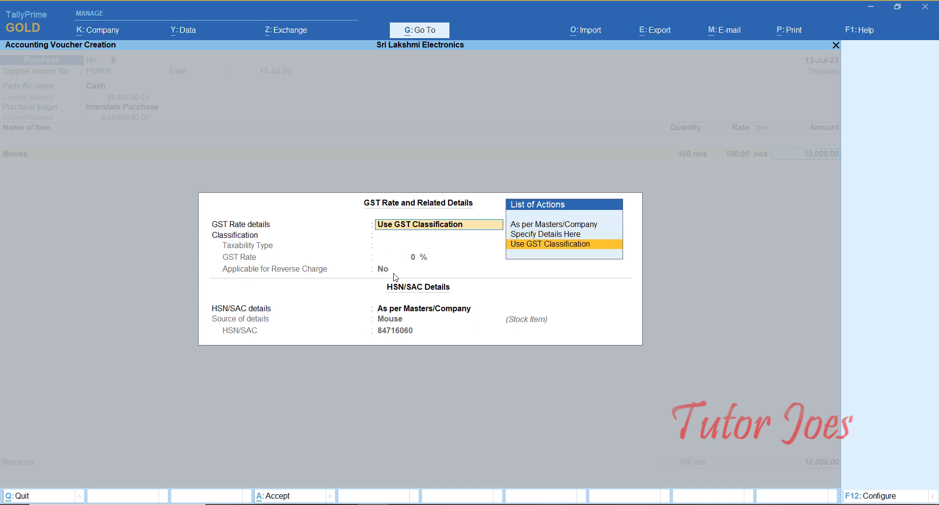
pyautogui.press('Return')
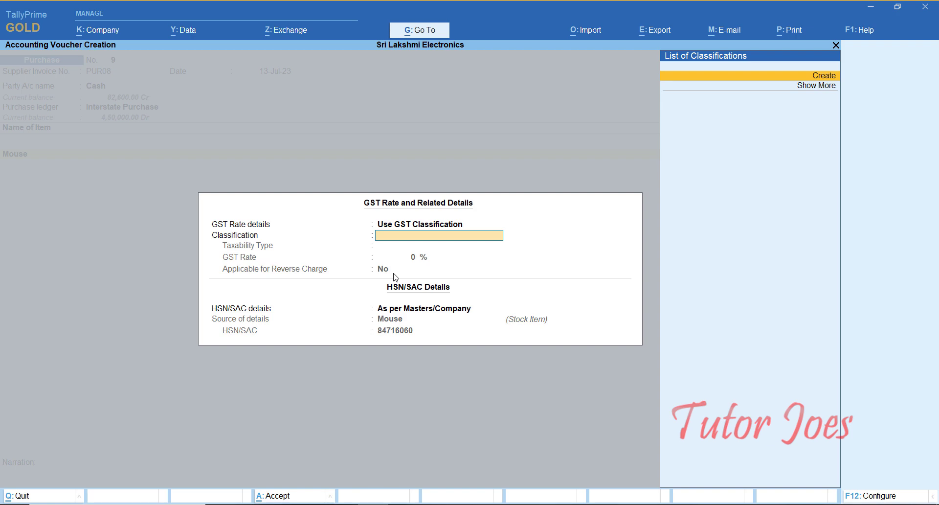
pyautogui.press('Return')
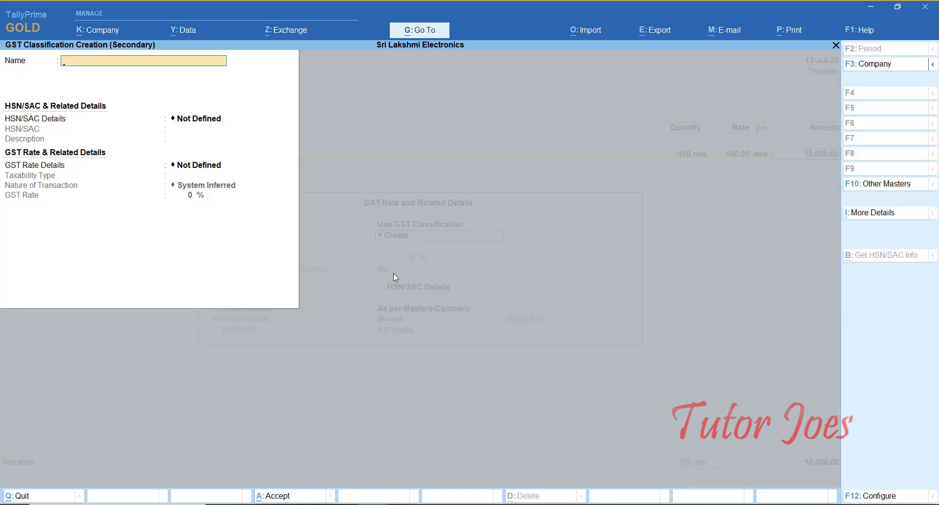
pyautogui.write('Import Goods')
pyautogui.press('Return')
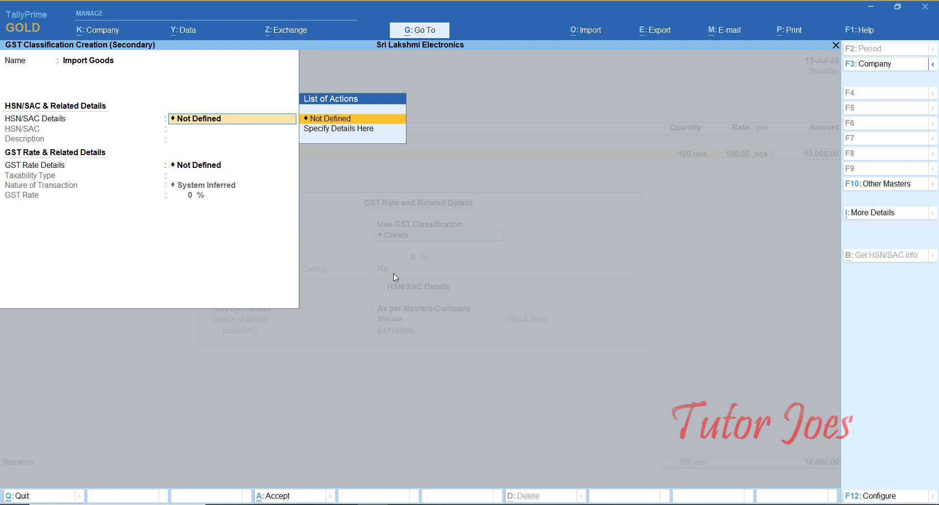
# Step: Keep the classification's HSN/SAC details Not Defined and specify its GST rate details here with taxability type Taxable
pyautogui.press('Return')
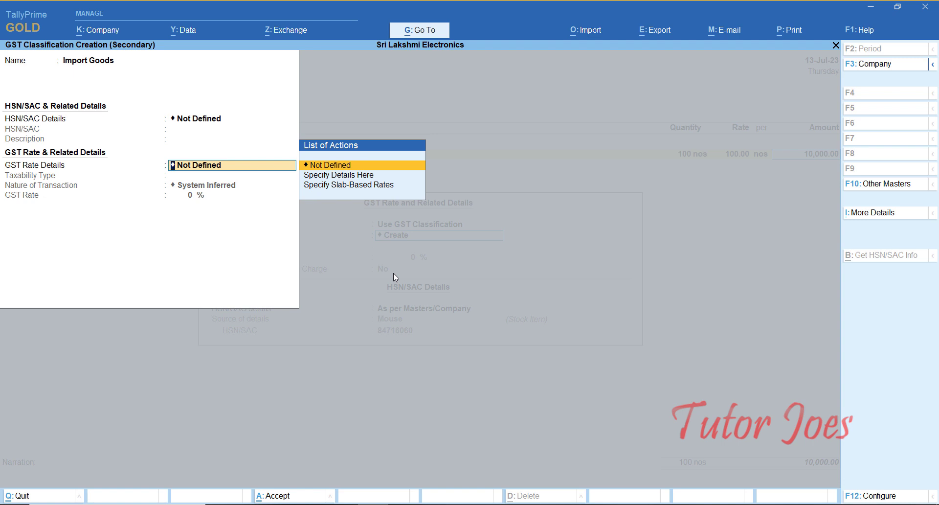
pyautogui.press('Down')
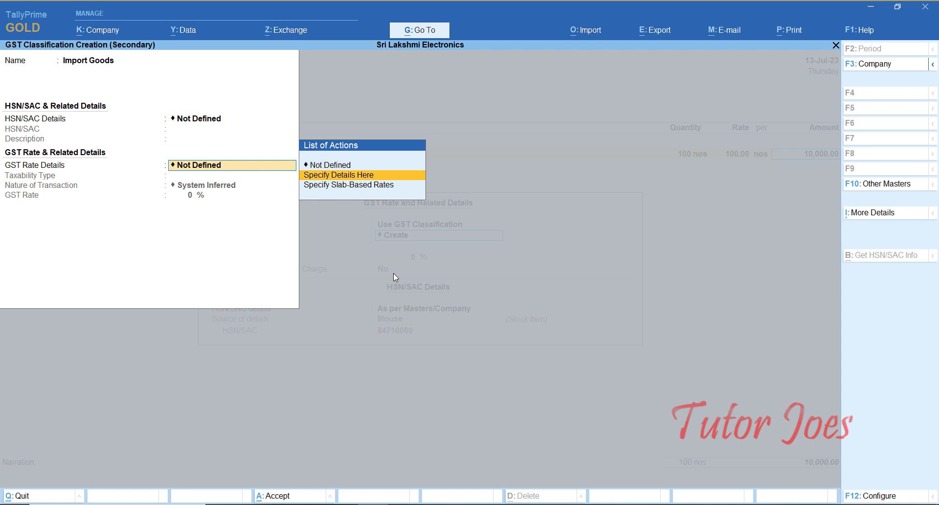
pyautogui.press('Return')
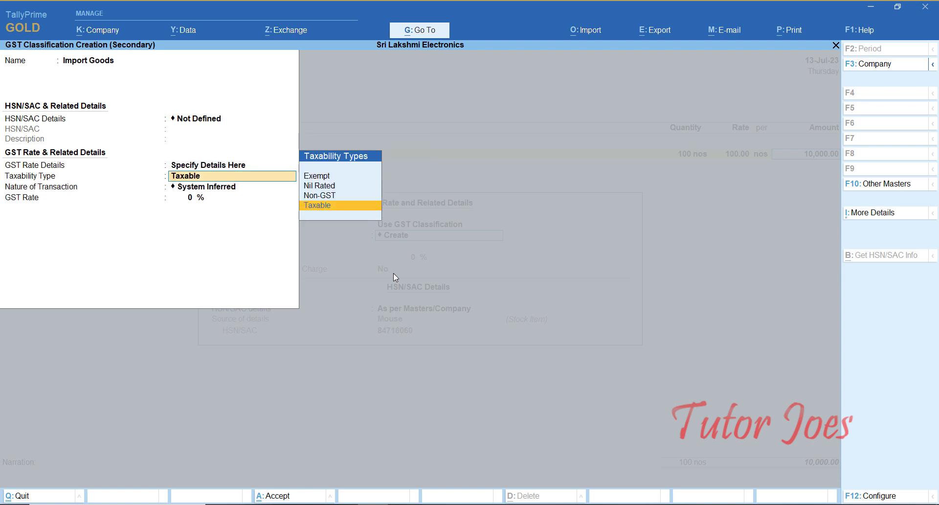
pyautogui.press('Return')
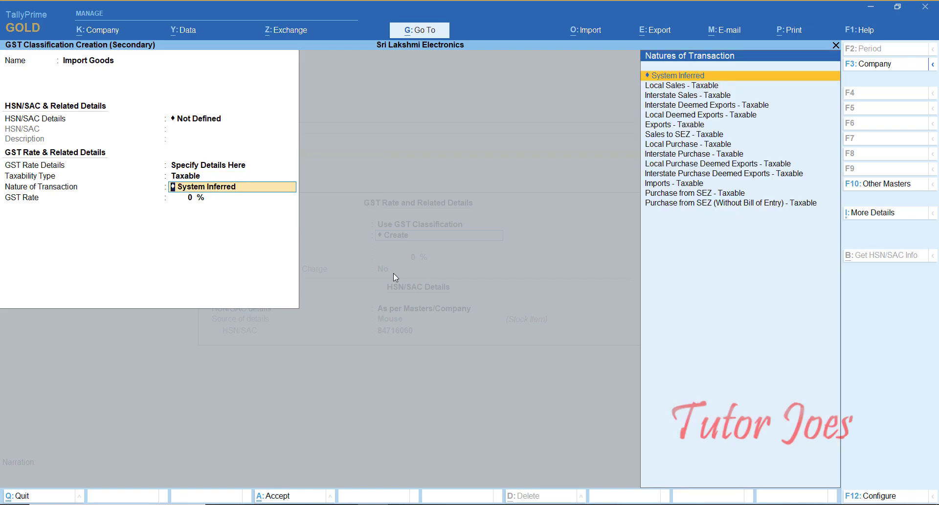
# Step: Set the classification's nature of transaction to Imports - Taxable with a GST rate of 18% and save it
pyautogui.press('Down')
pyautogui.press('Down')
pyautogui.press('Down')
pyautogui.press('Down')
pyautogui.press('Down')
pyautogui.press('Down')
pyautogui.press('Down')
pyautogui.press('Down')
pyautogui.press('Down')
pyautogui.press('Down')
pyautogui.press('Down')
pyautogui.press('Down')
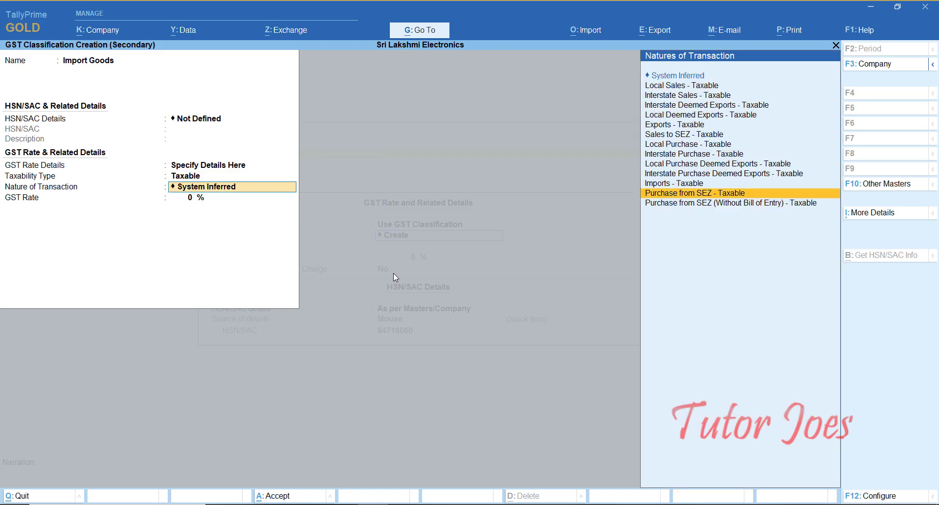
pyautogui.press('Up')
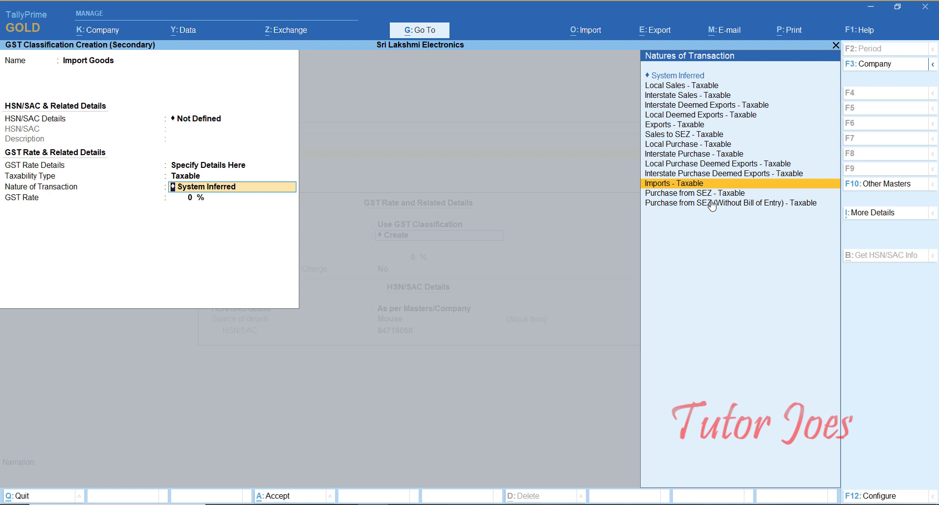
pyautogui.press('Return')
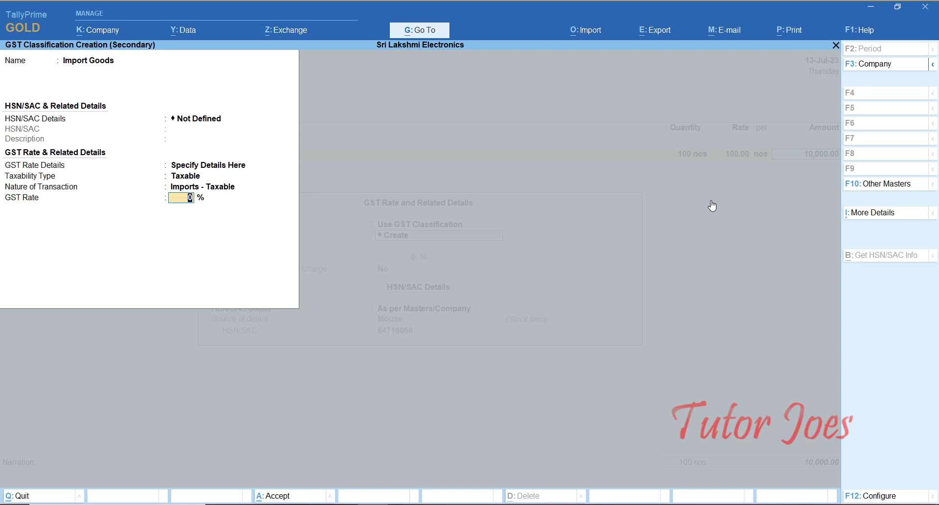
pyautogui.write('18')
pyautogui.press('Return')
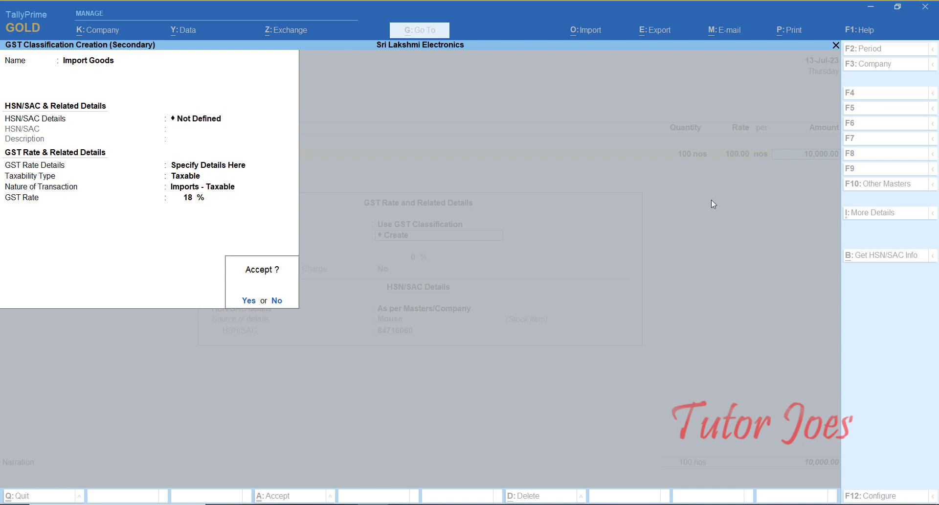
pyautogui.press('Return')
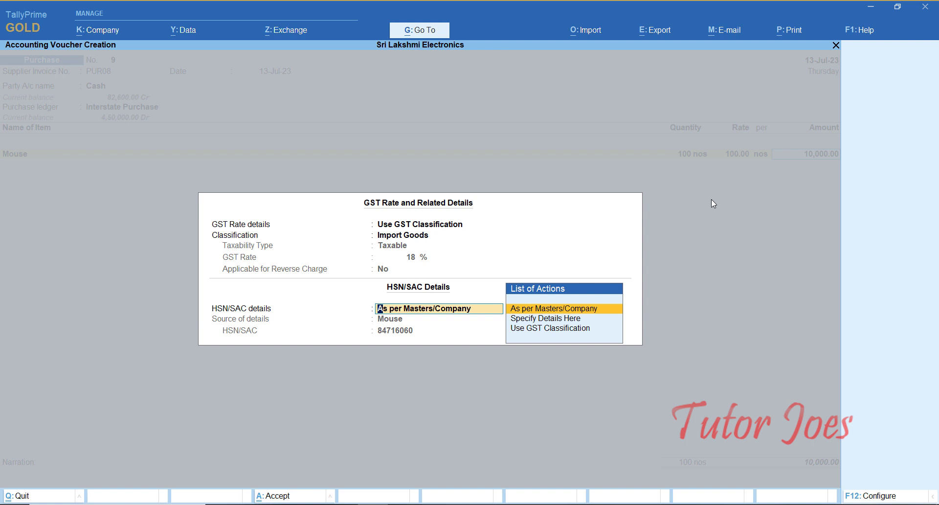
pyautogui.press('Down')
pyautogui.press('Down')
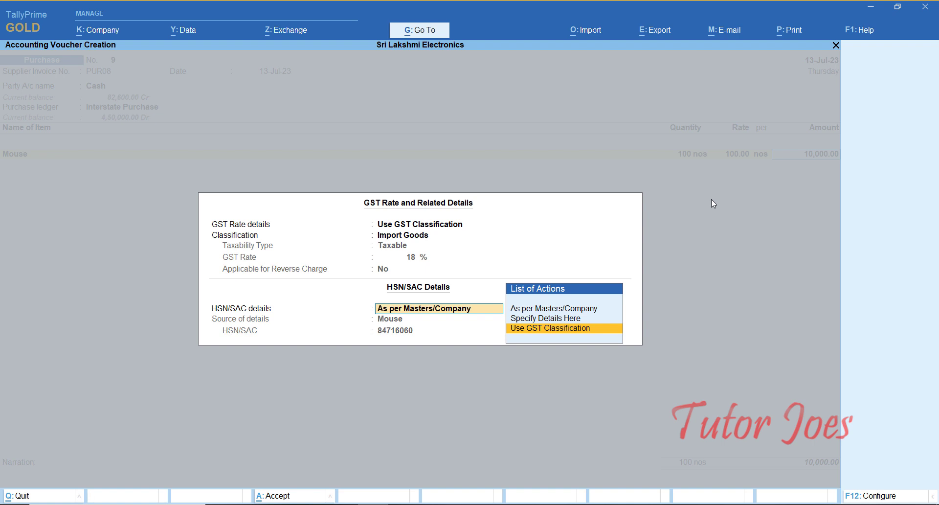
pyautogui.press('Return')
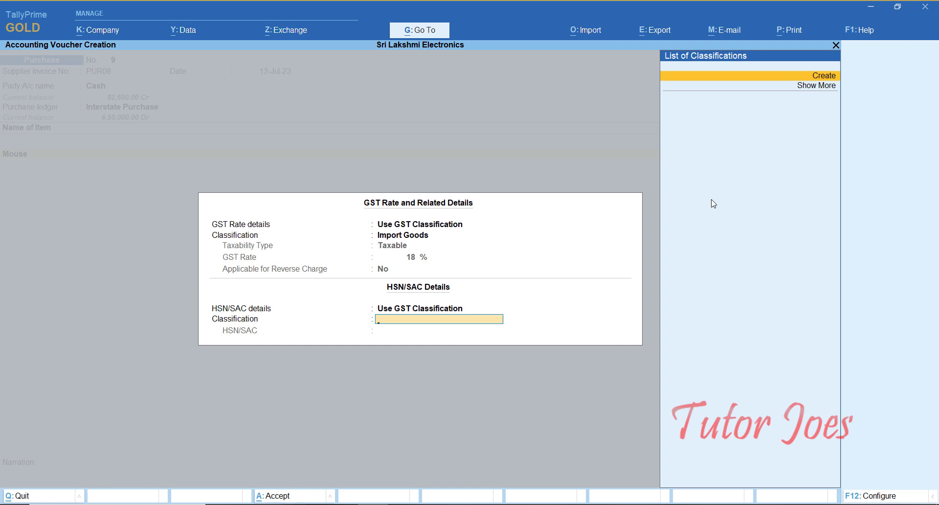
pyautogui.press('BackSpace')
pyautogui.press('Up')
pyautogui.press('Up')
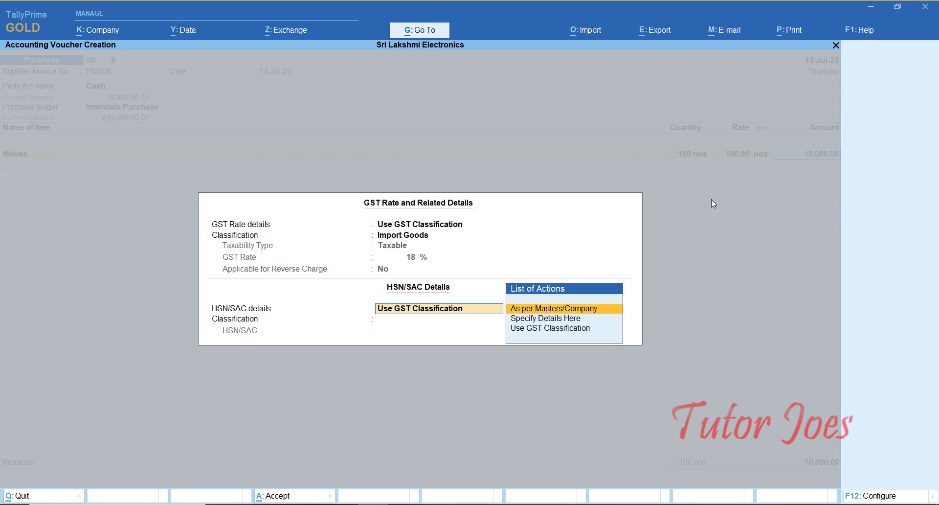
# Step: Keep the item's HSN/SAC details As per Masters/Company and add the IGST ledger to the purchase voucher
pyautogui.press('Return')
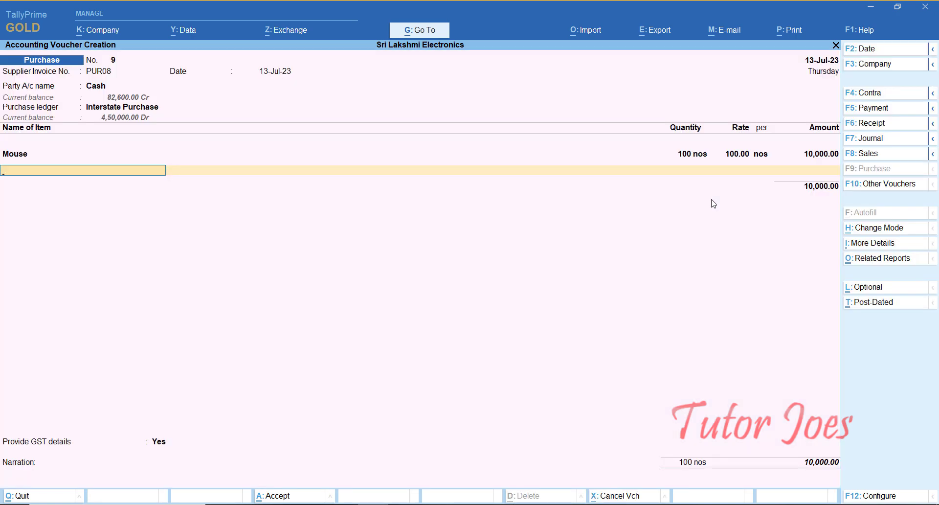
pyautogui.press('Return')
pyautogui.write('I')
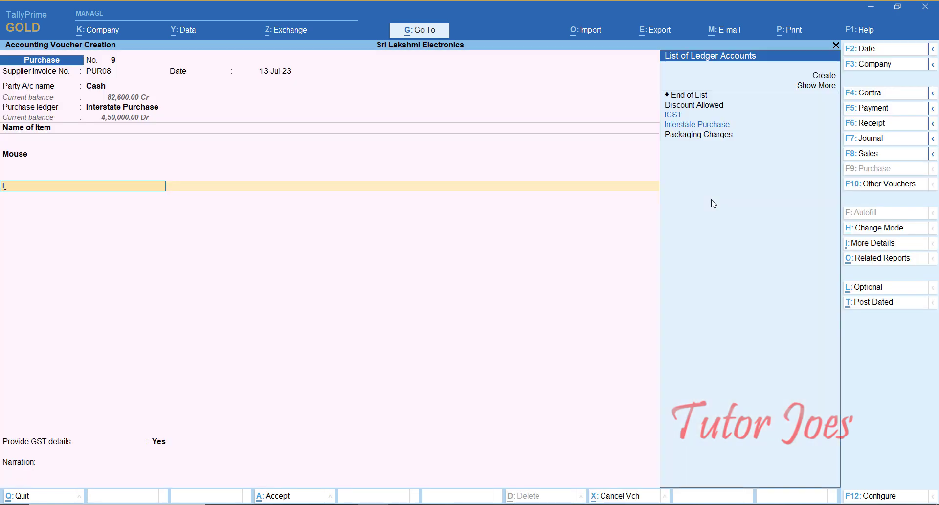
pyautogui.press('Return')
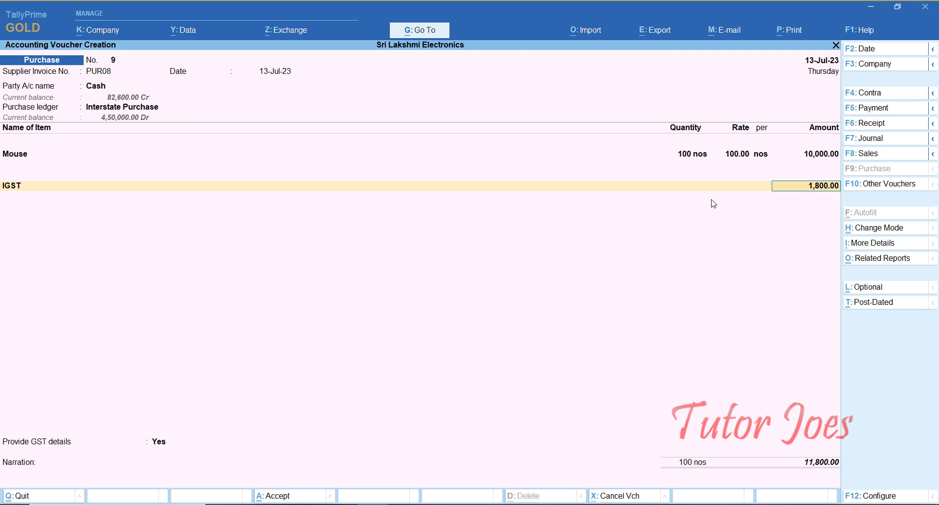
pyautogui.press('Return')
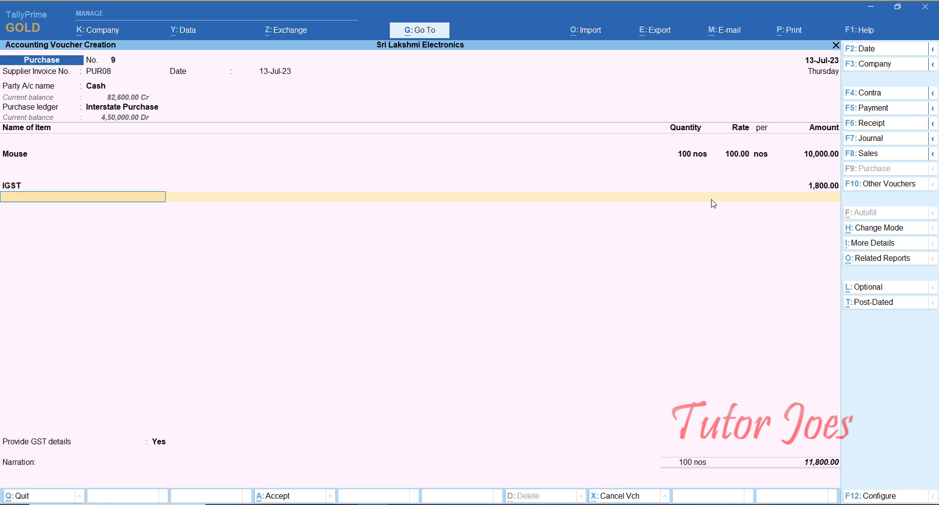
pyautogui.press('Return')
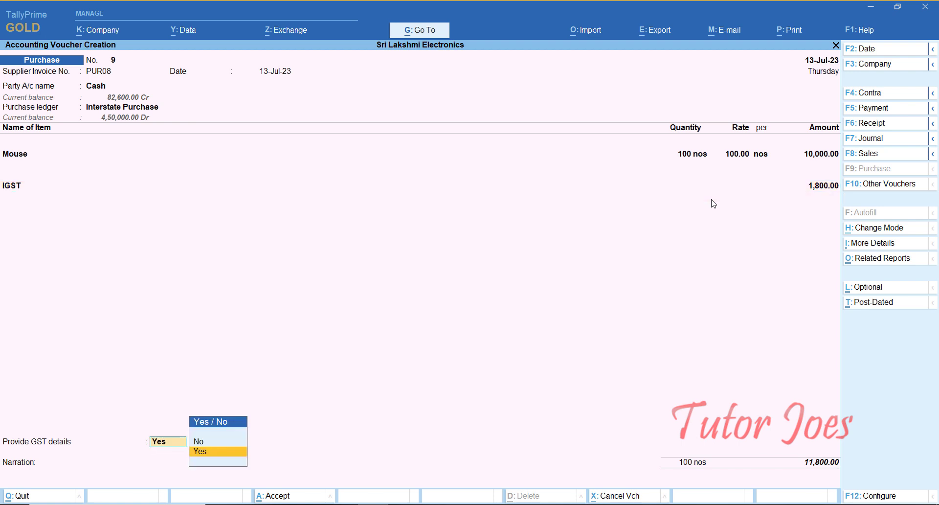
# Step: Set Provide GST details to No, leave the narration blank, and accept the voucher with its conflicts
pyautogui.press('Up')
pyautogui.press('Return')
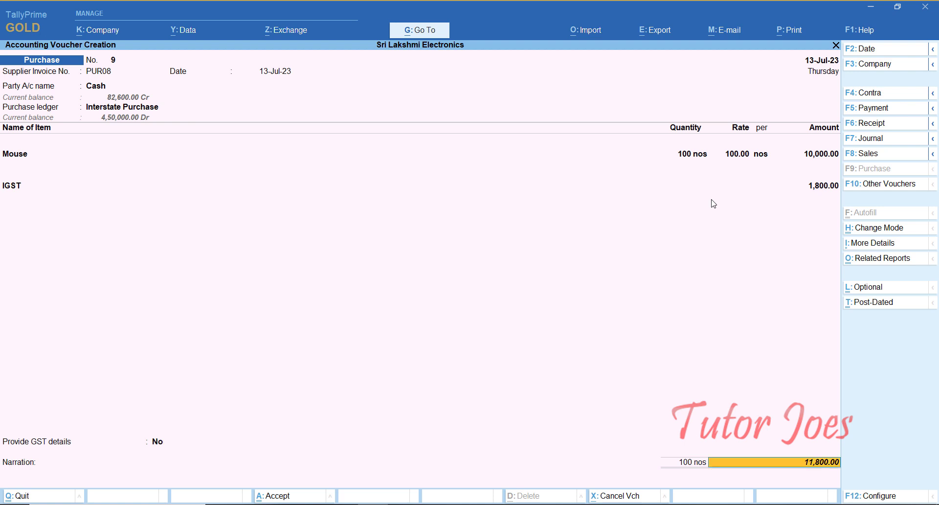
pyautogui.press('Return')
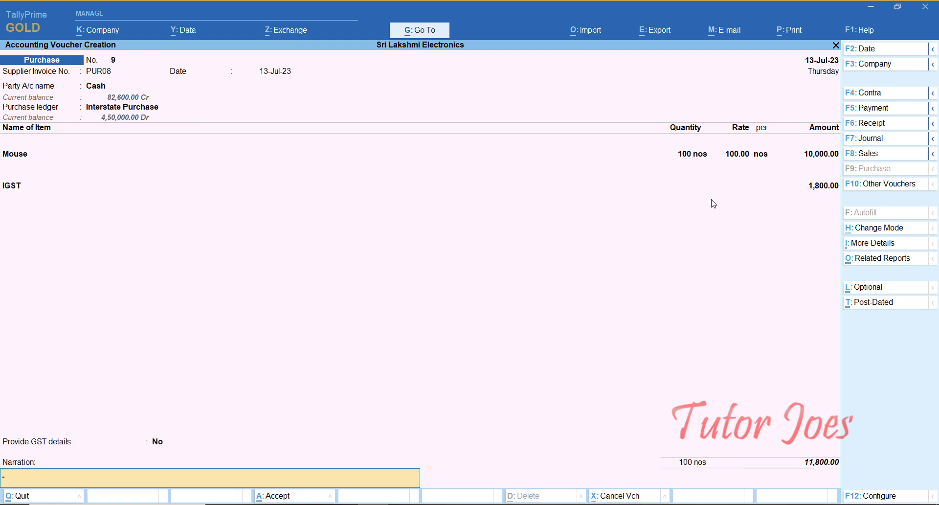
pyautogui.press('Return')
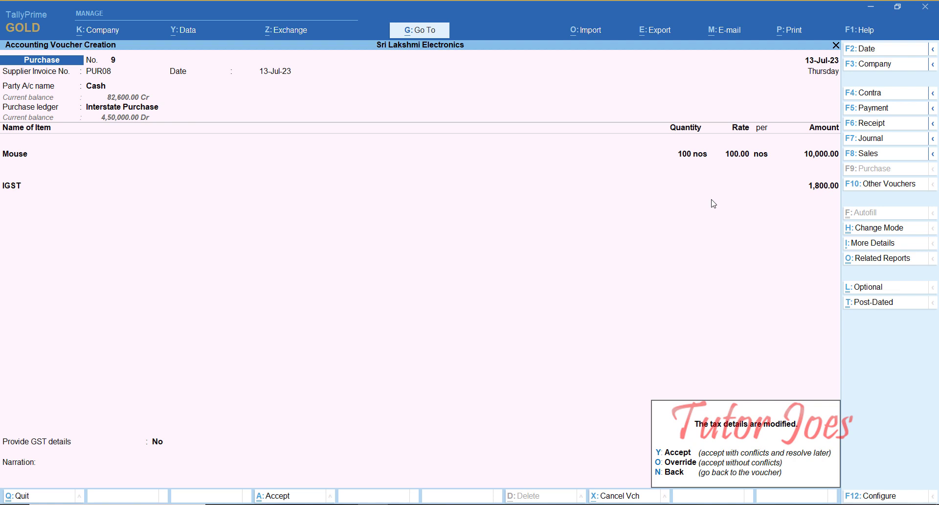
pyautogui.press('y')
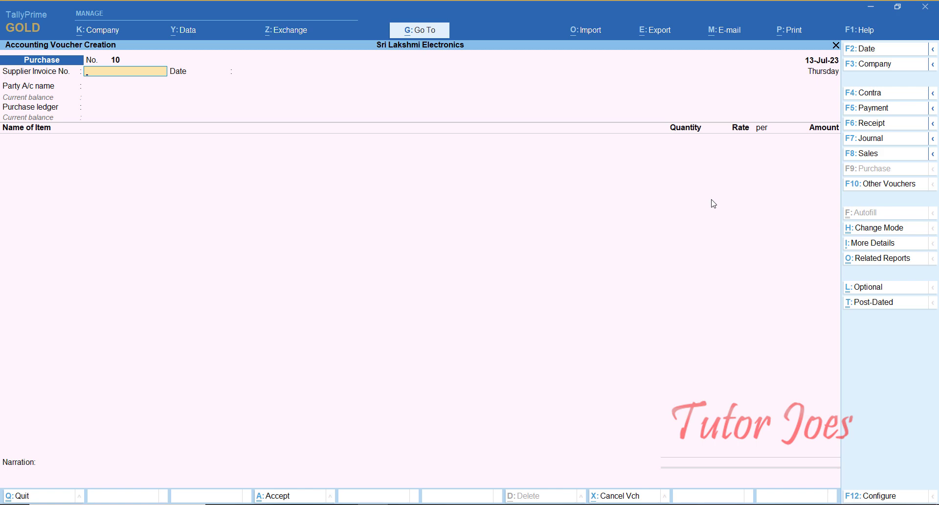
# Step: Open the GSTR-2A Reconciliation report
pyautogui.hotkey('alt', 'g')
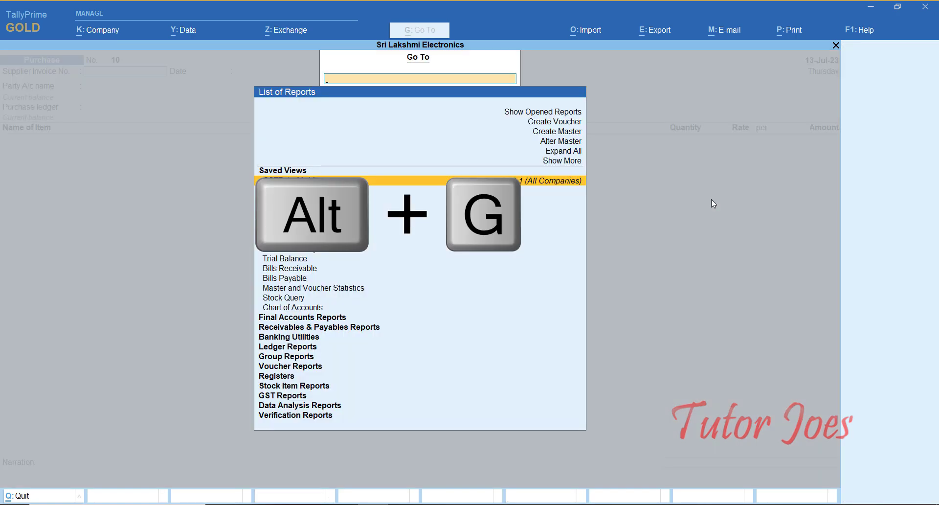
pyautogui.write('Gs')
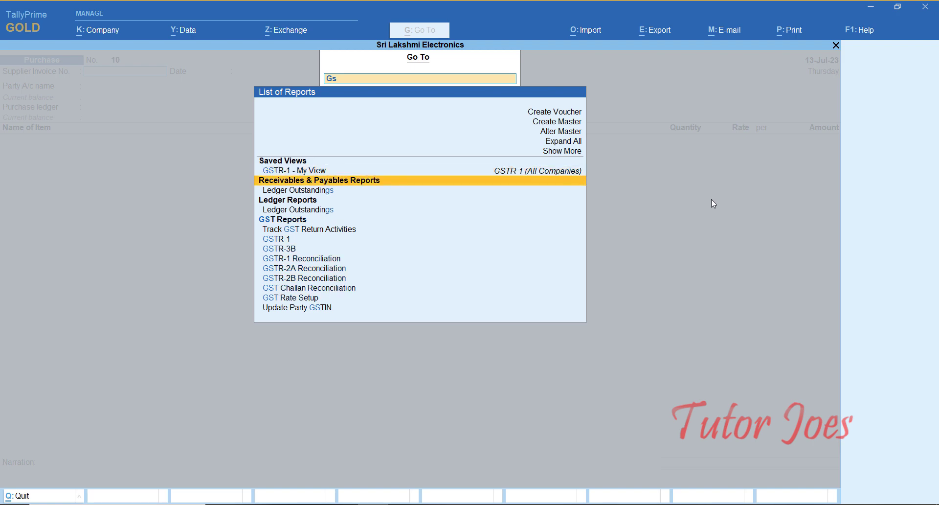
pyautogui.press('Down')
pyautogui.press('Down')
pyautogui.press('Down')
pyautogui.press('Down')
pyautogui.press('Down')
pyautogui.press('Down')
pyautogui.press('Down')
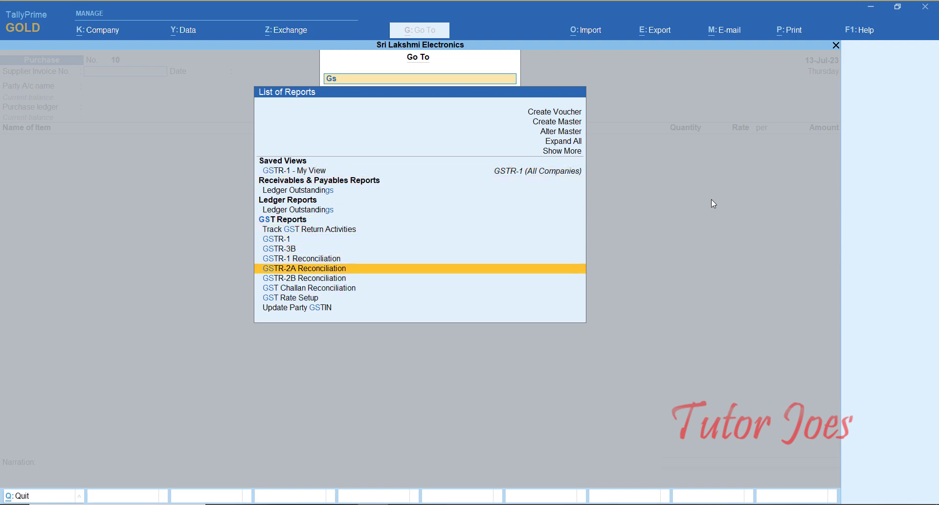
pyautogui.press('Return')
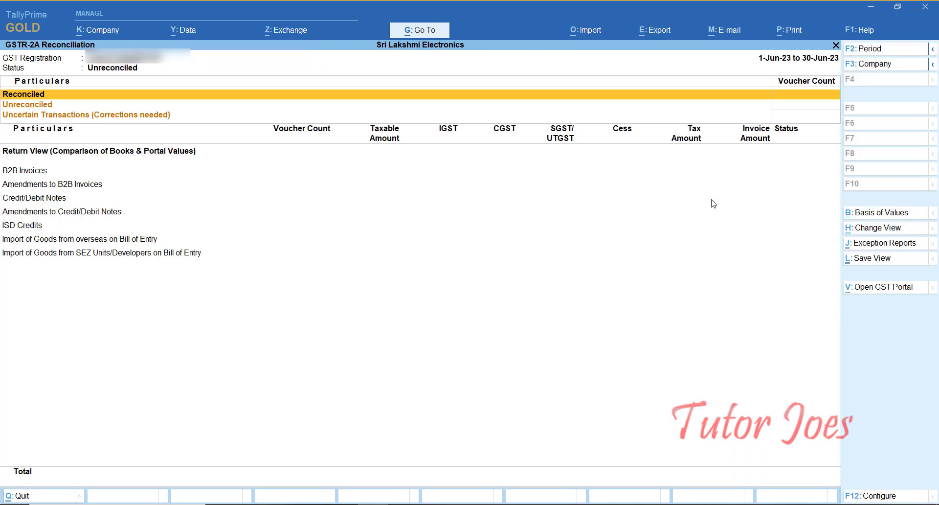
# Step: Change the reconciliation report's period to 1-7-2023 through 31-7-2023
pyautogui.press('F2')
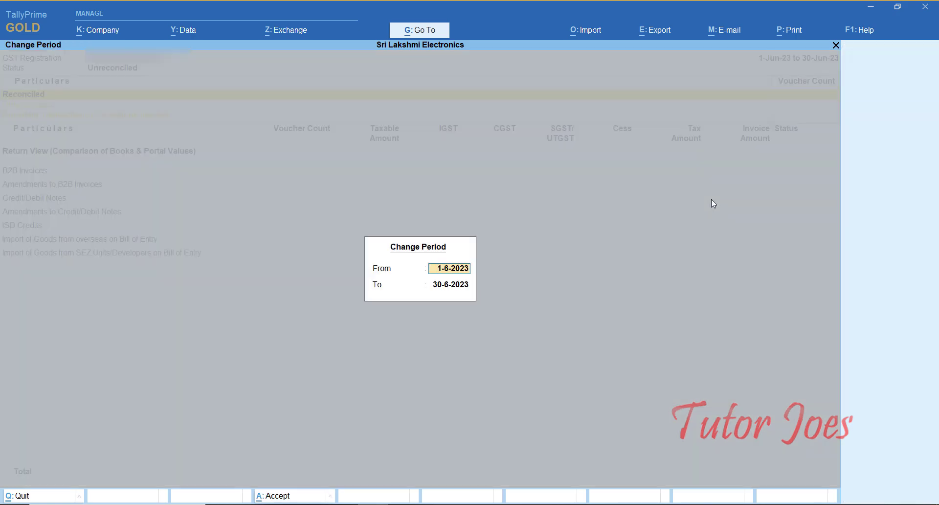
pyautogui.write('1-7')
pyautogui.press('Return')
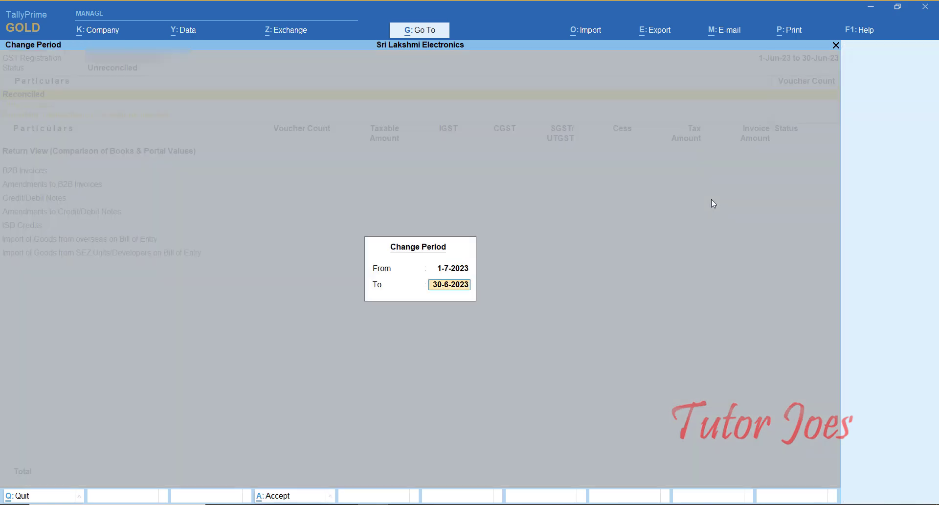
pyautogui.write('31-7')
pyautogui.press('Return')
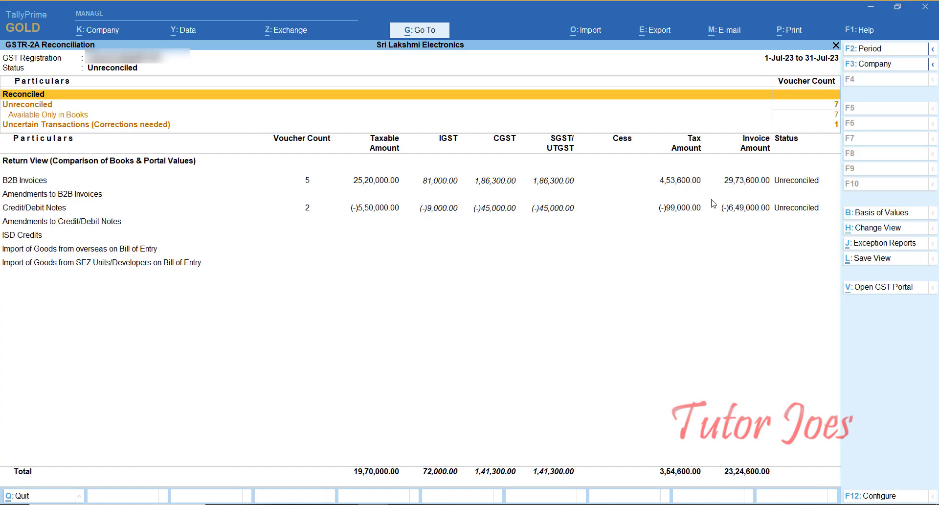
# Step: Open the uncertain transactions whose party GST registration details are invalid or not specified
pyautogui.press('Down')
pyautogui.press('Down')
pyautogui.press('Down')
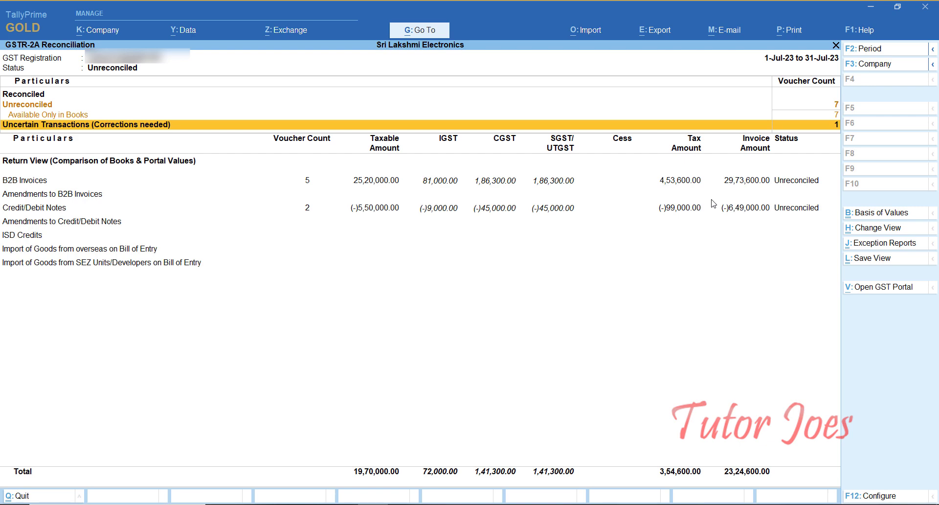
pyautogui.press('Return')
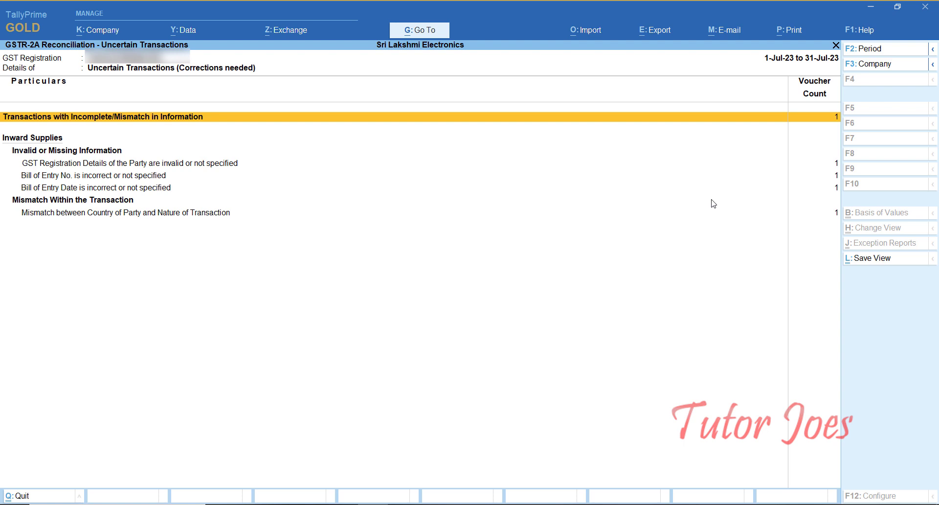
pyautogui.press('Down')
pyautogui.press('Down')
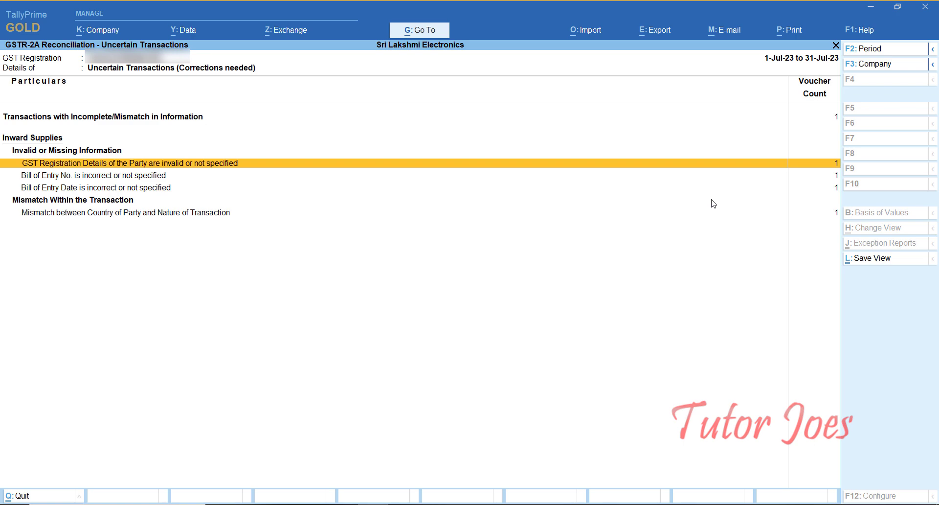
pyautogui.press('Return')
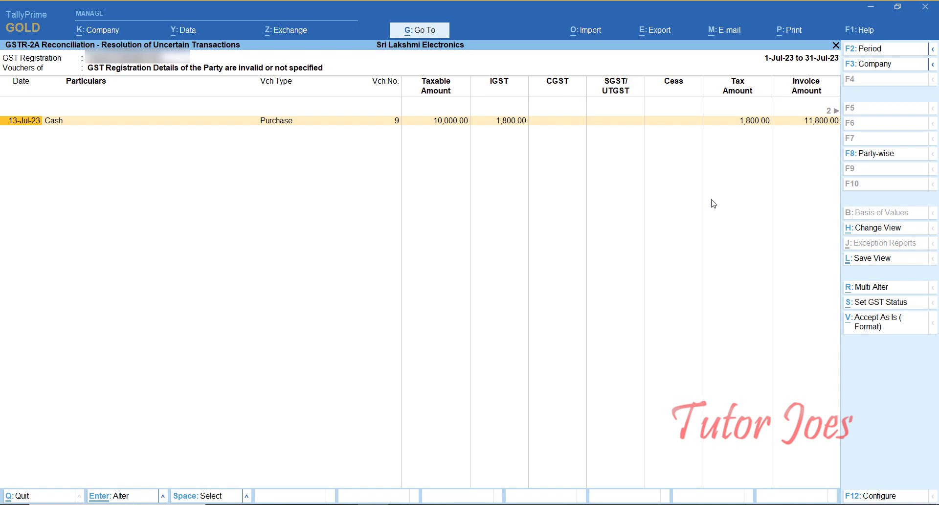
# Step: Alter the party details of the 13-Jul-23 Cash purchase voucher by setting the country to Bangladesh
pyautogui.press('Return')
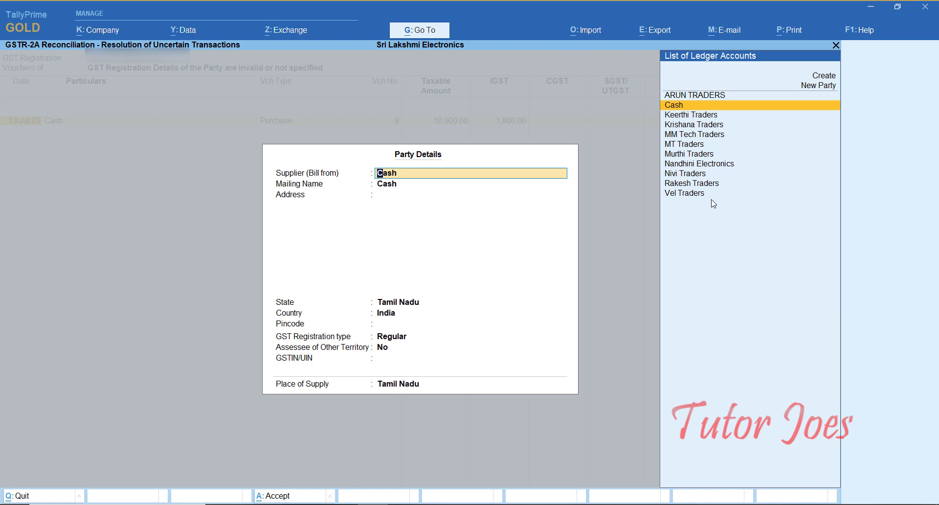
pyautogui.press('Return')
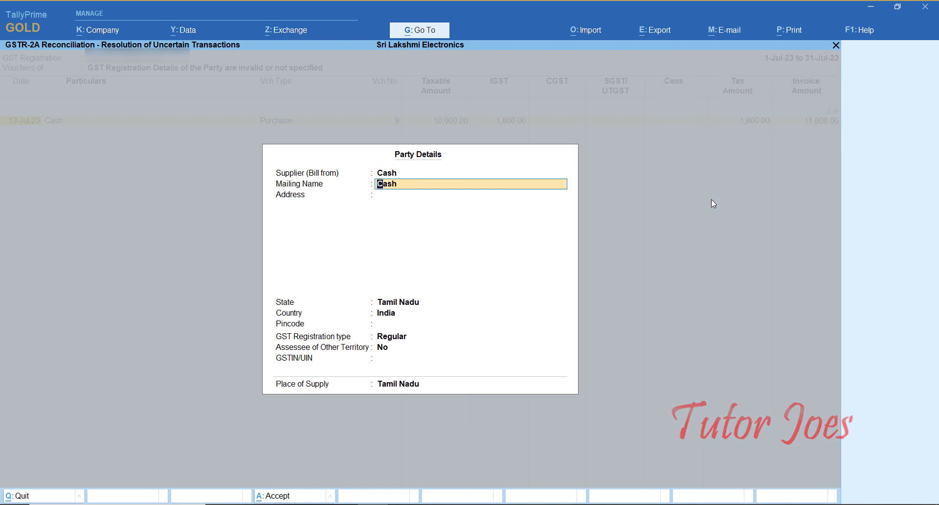
pyautogui.press('Return')
pyautogui.press('Return')
pyautogui.press('Return')
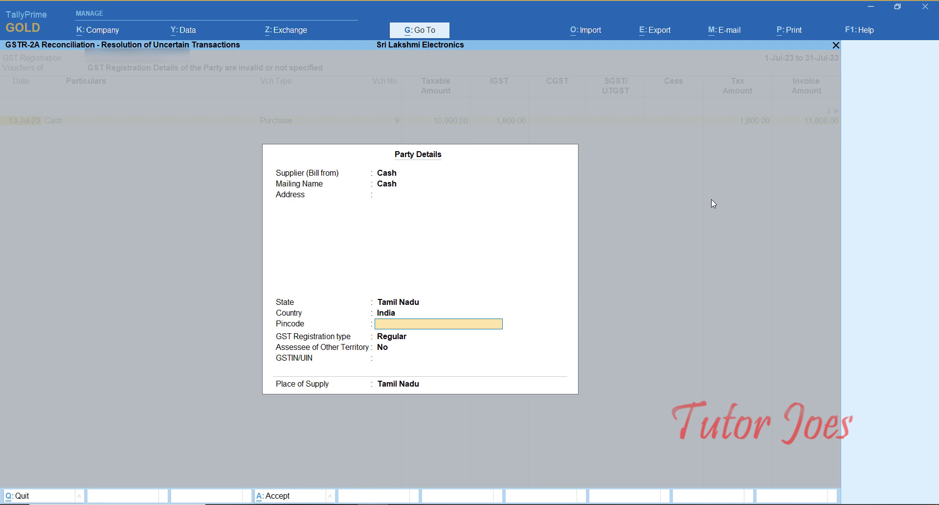
pyautogui.press('BackSpace')
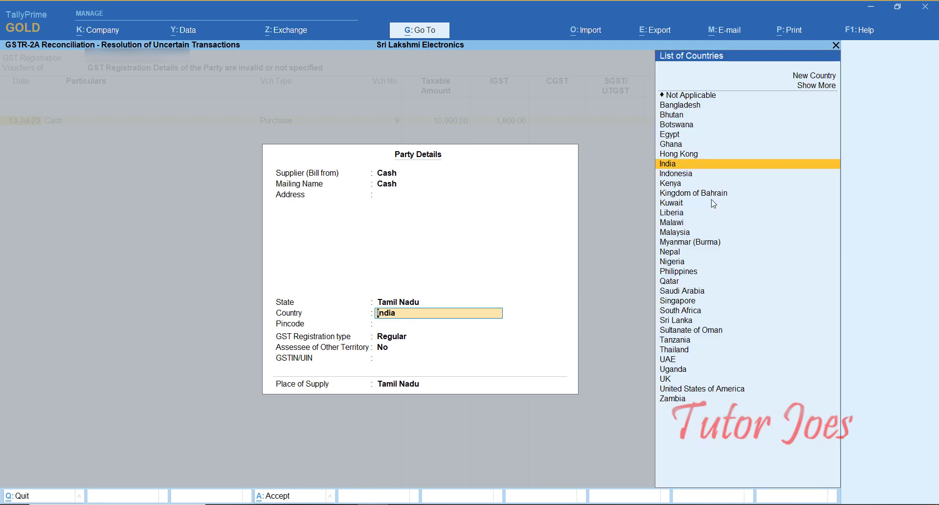
pyautogui.press('Up')
pyautogui.press('Up')
pyautogui.press('Up')
pyautogui.press('Up')
pyautogui.press('Up')
pyautogui.press('Up')
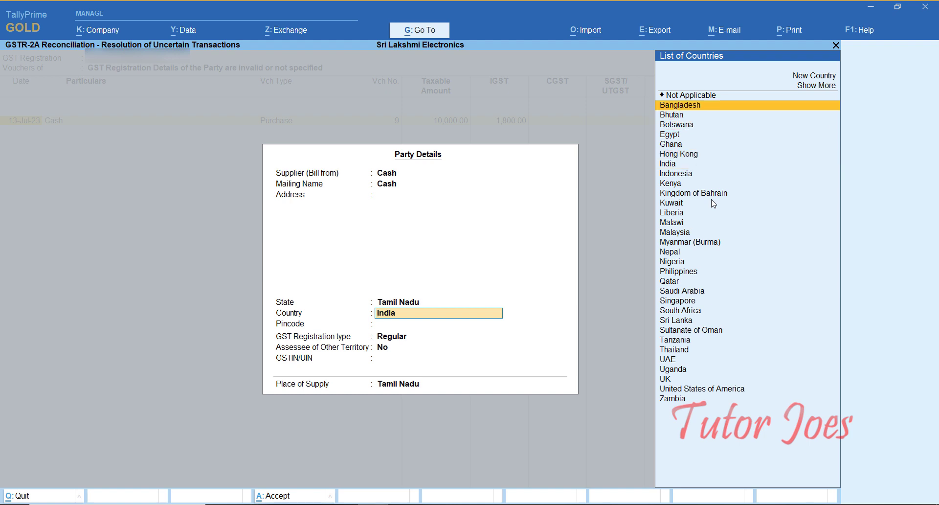
pyautogui.press('Return')
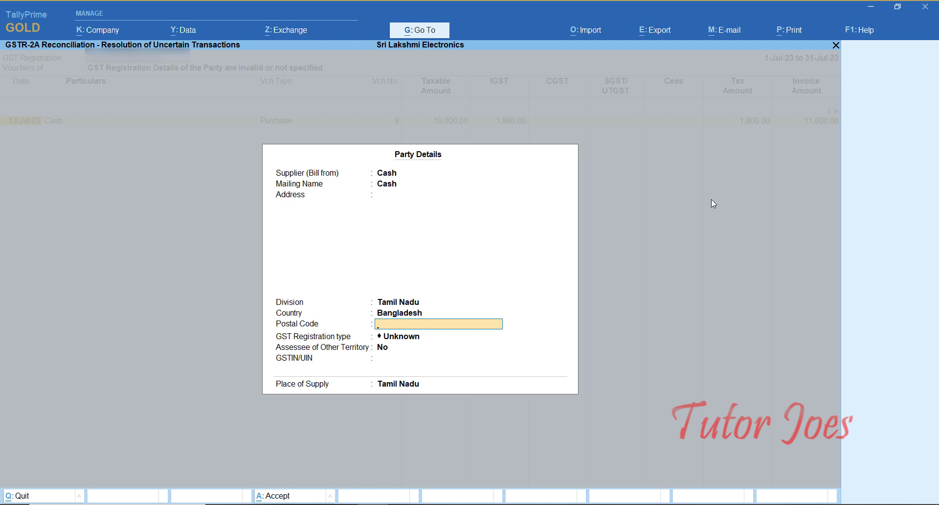
# Step: Set the division in the Cash voucher's party details to Not Applicable
pyautogui.press('BackSpace')
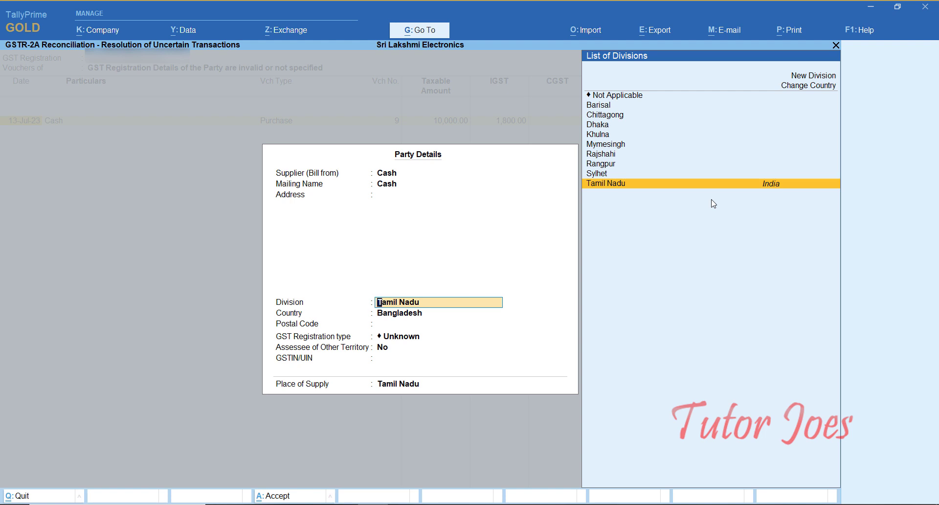
pyautogui.press('Up')
pyautogui.press('Up')
pyautogui.press('Up')
pyautogui.press('Up')
pyautogui.press('Up')
pyautogui.press('Up')
pyautogui.press('Up')
pyautogui.press('Up')
pyautogui.press('Up')
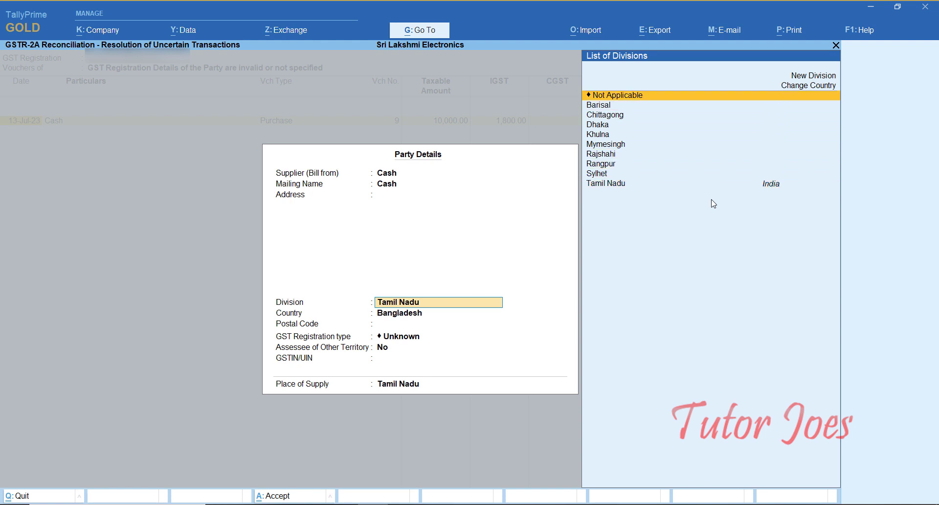
pyautogui.write('\\')
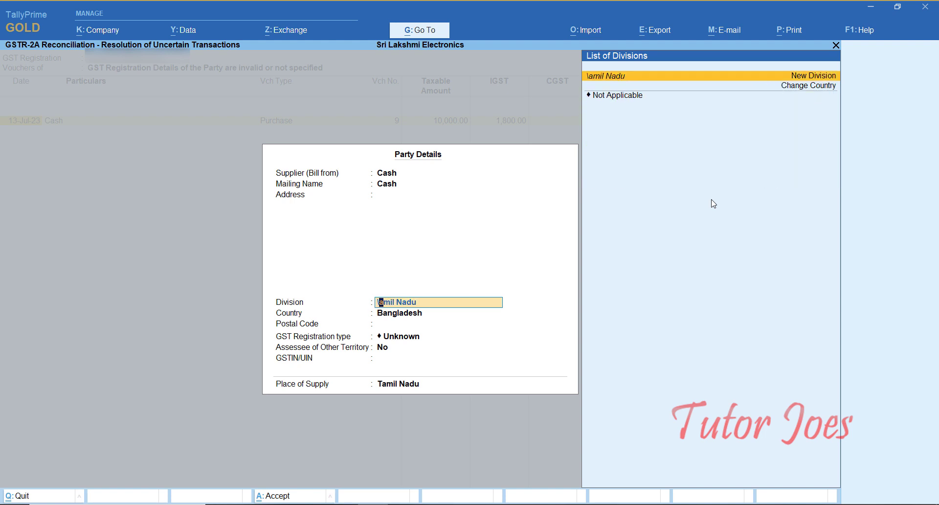
pyautogui.press('Delete')
pyautogui.press('Delete')
pyautogui.press('Down')
pyautogui.press('Down')
pyautogui.press('Return')
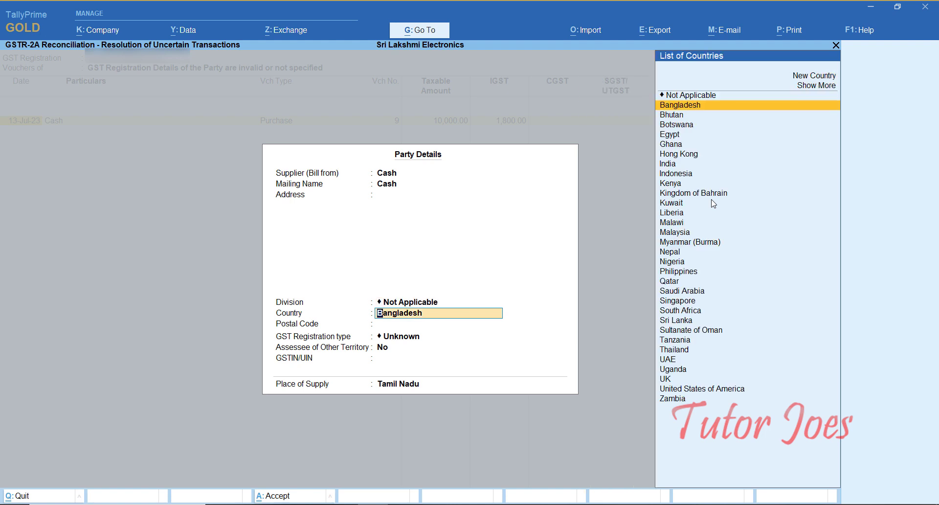
# Step: Accept the party details with country Bangladesh, GST registration type Unknown and place of supply Tamil Nadu
pyautogui.press('Return')
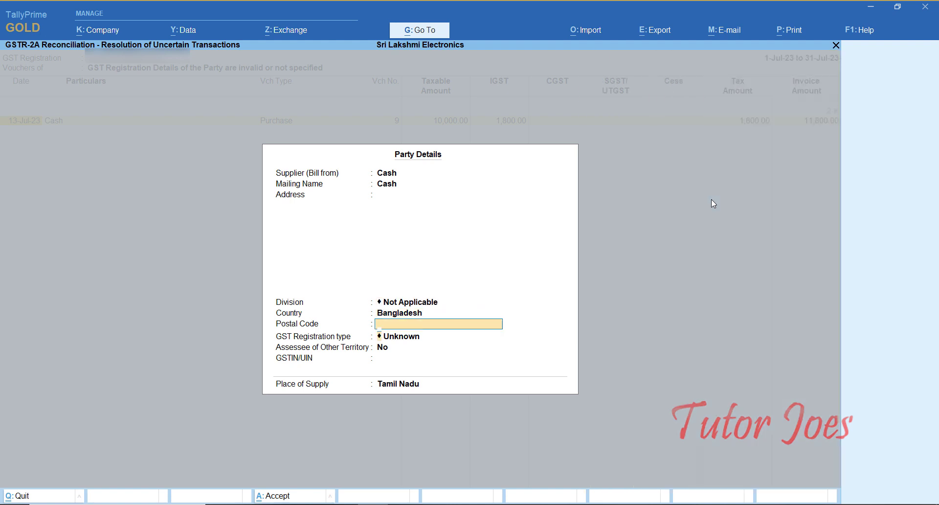
pyautogui.press('Return')
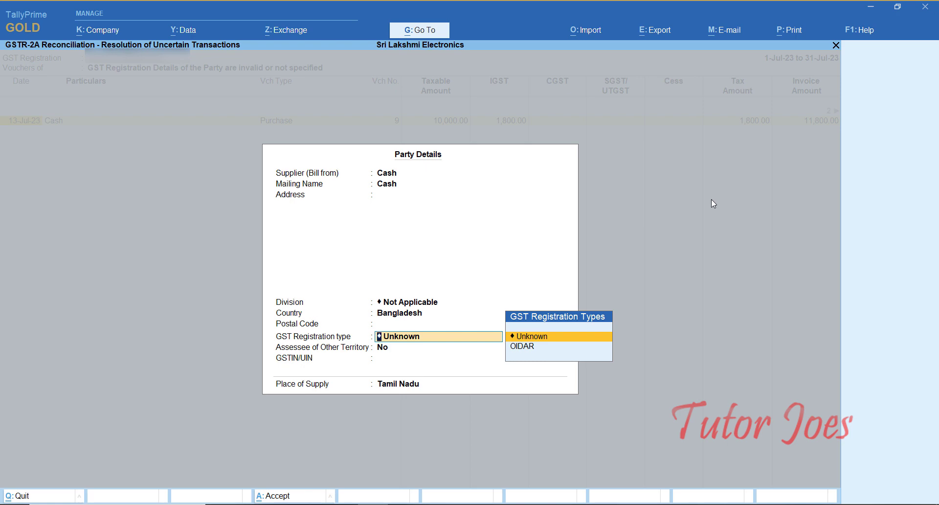
pyautogui.press('Return')
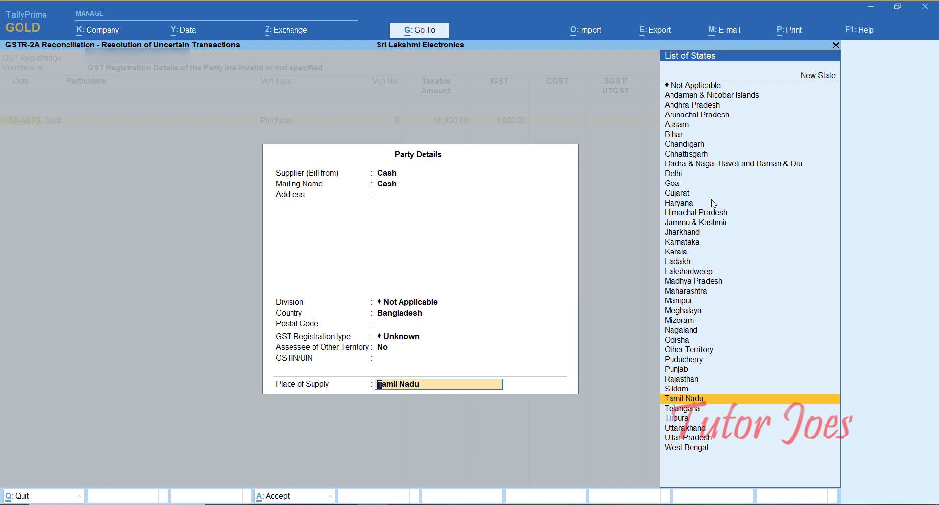
pyautogui.press('Return')
pyautogui.press('y')
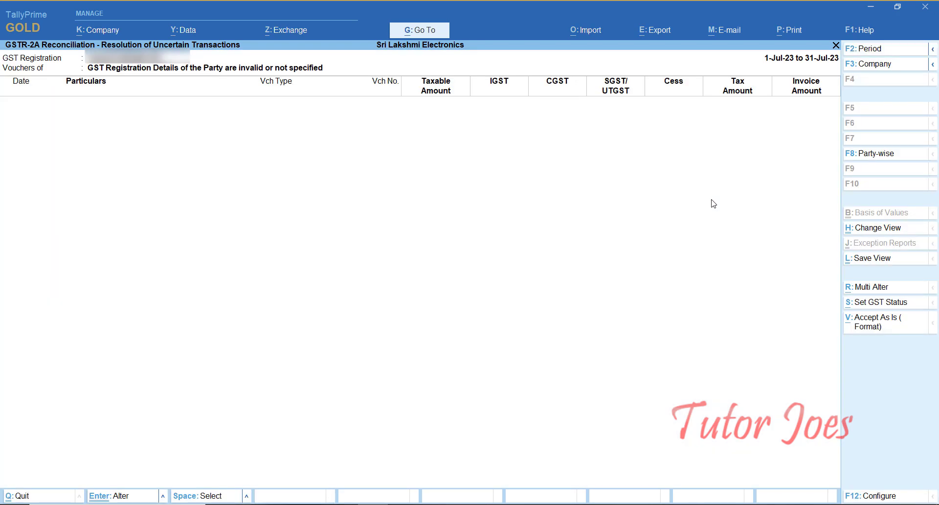
# Step: From the uncertain transactions with an incorrect or unspecified Bill of Entry No., open the 13-Jul-23 Cash purchase's import details for alteration
pyautogui.press('Escape')
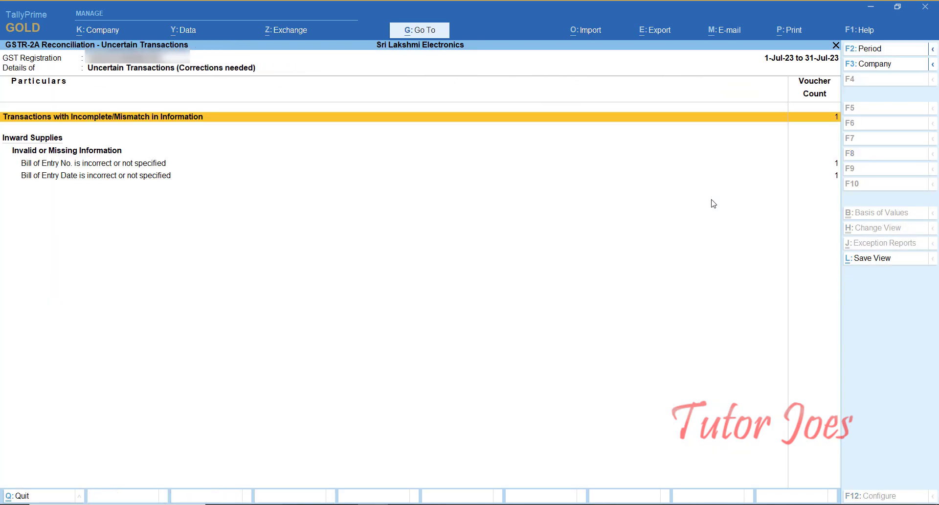
pyautogui.press('Down')
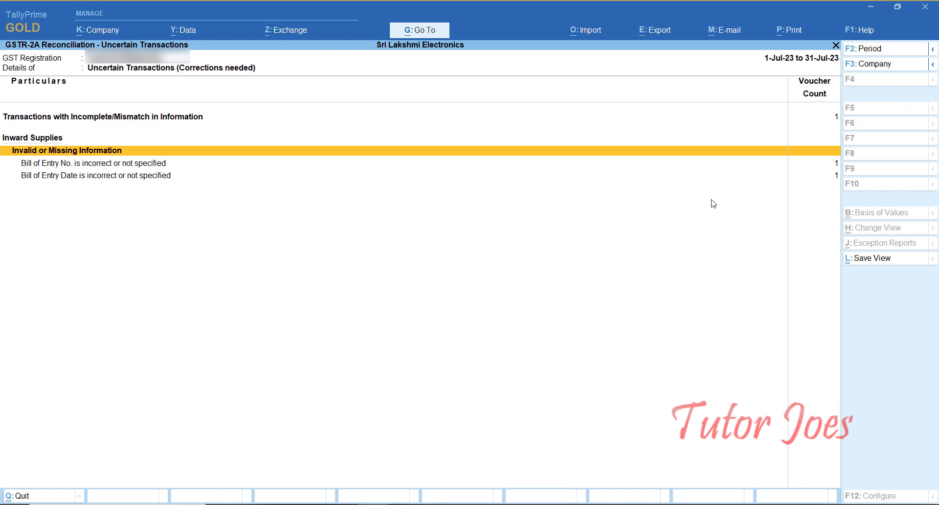
pyautogui.press('Down')
pyautogui.press('Return')
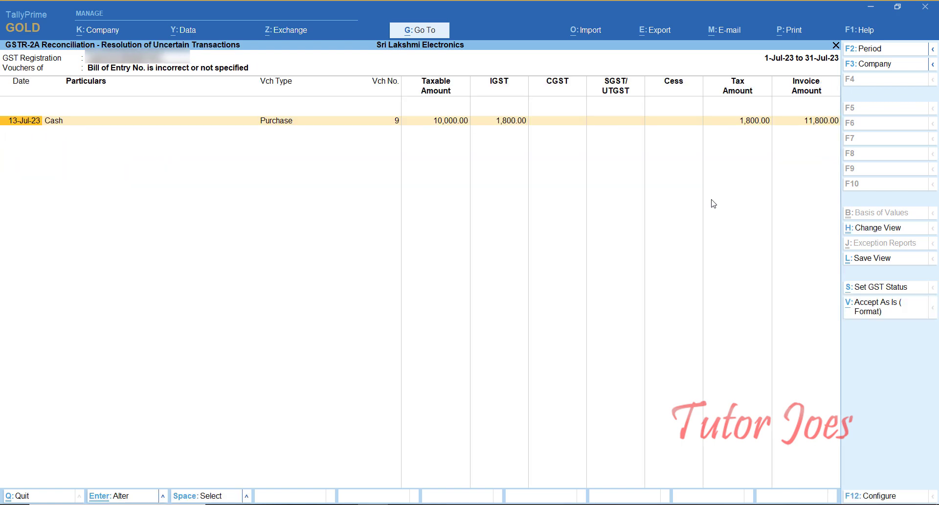
pyautogui.press('Return')
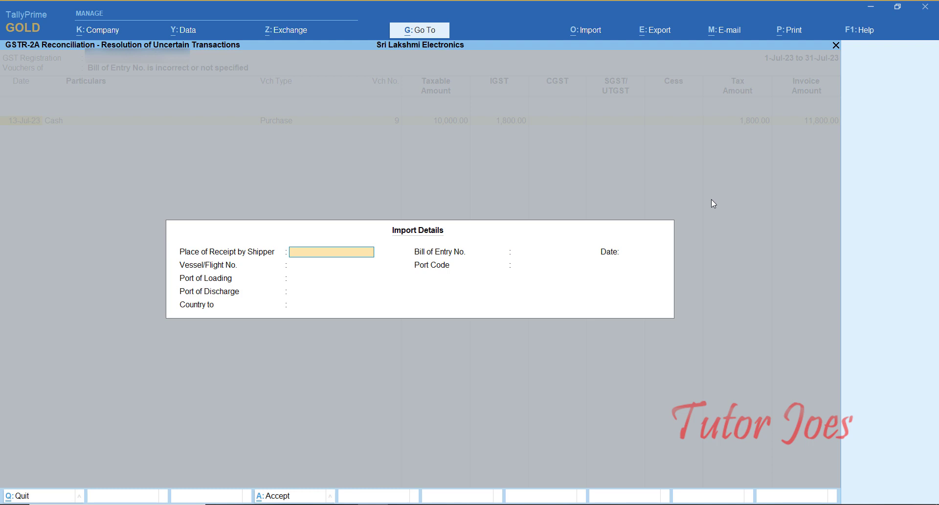
# Step: Leave the shipper, vessel and port fields blank and set Country to as India in the import details
pyautogui.press('Return')
pyautogui.press('Return')
pyautogui.press('Return')
pyautogui.press('Return')
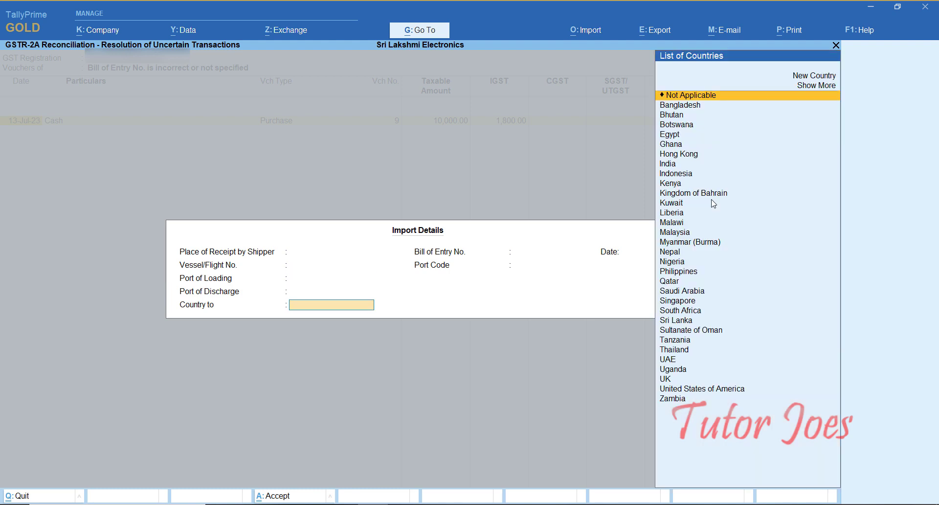
pyautogui.press('Down')
pyautogui.press('Down')
pyautogui.press('Down')
pyautogui.press('Down')
pyautogui.press('Down')
pyautogui.press('Down')
pyautogui.press('Down')
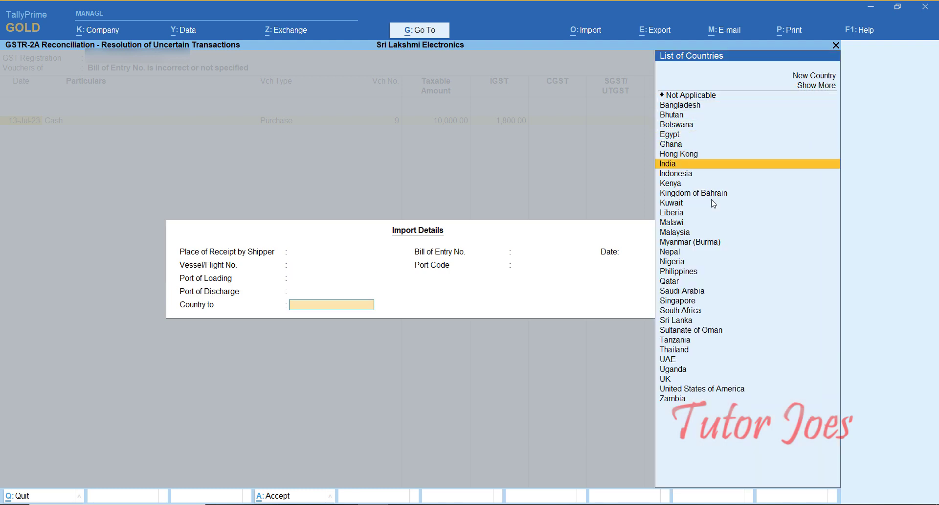
pyautogui.press('Return')
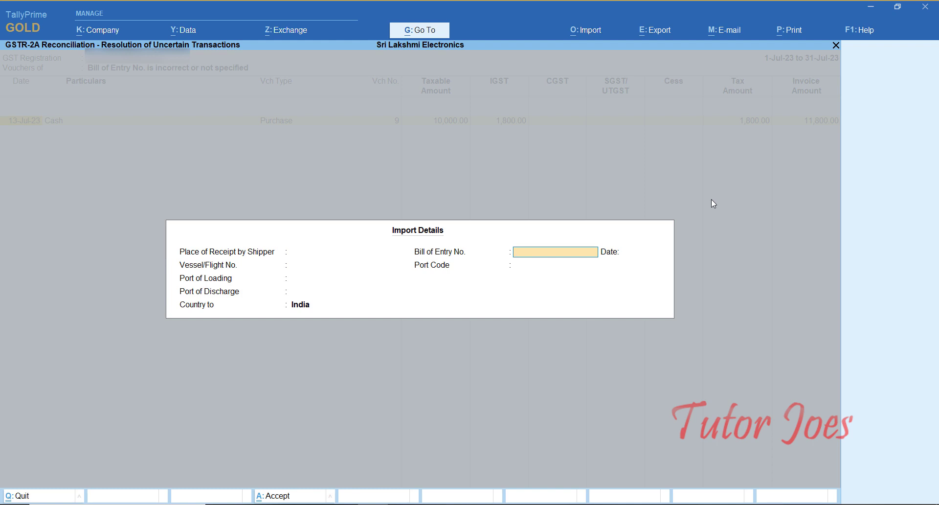
# Step: Enter Bill of Entry No. 101 dated 13-Apr-23 with port code Not Applicable, and accept the import details
pyautogui.write('101')
pyautogui.press('Return')
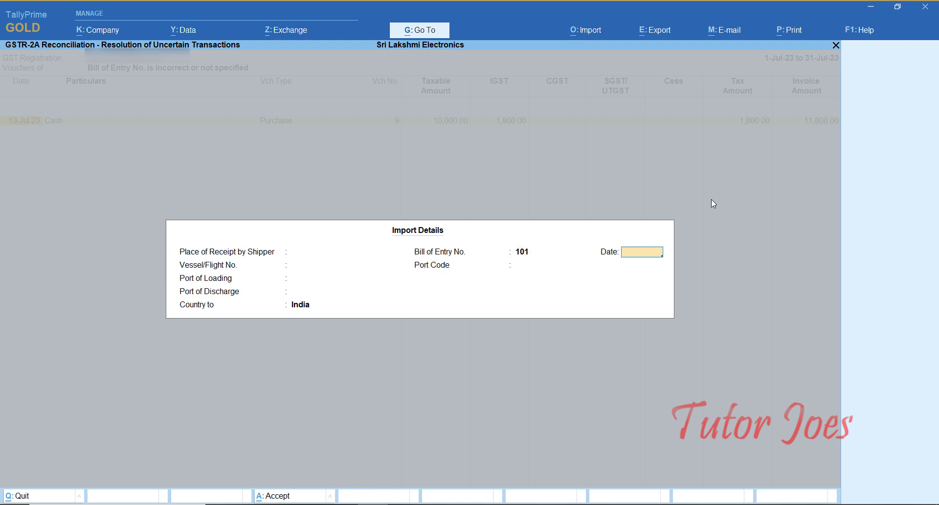
pyautogui.write('13')
pyautogui.press('Return')
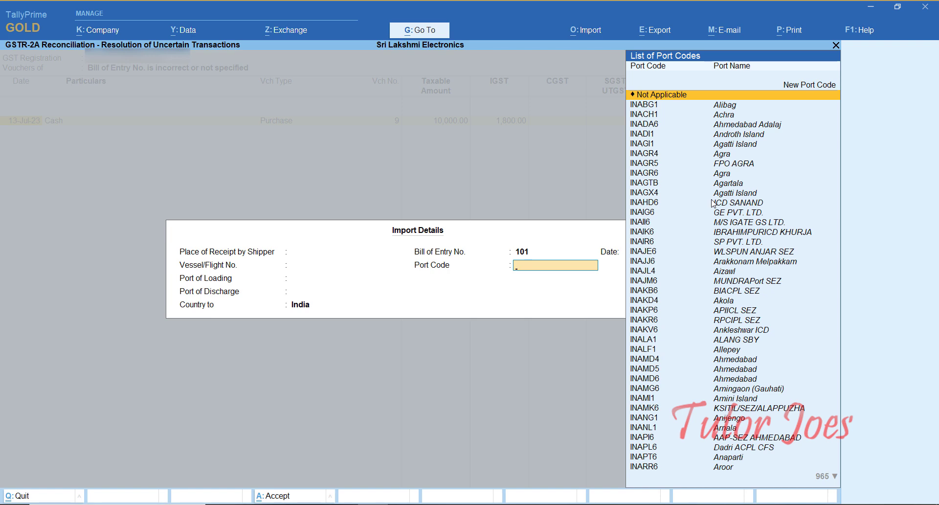
pyautogui.press('Return')
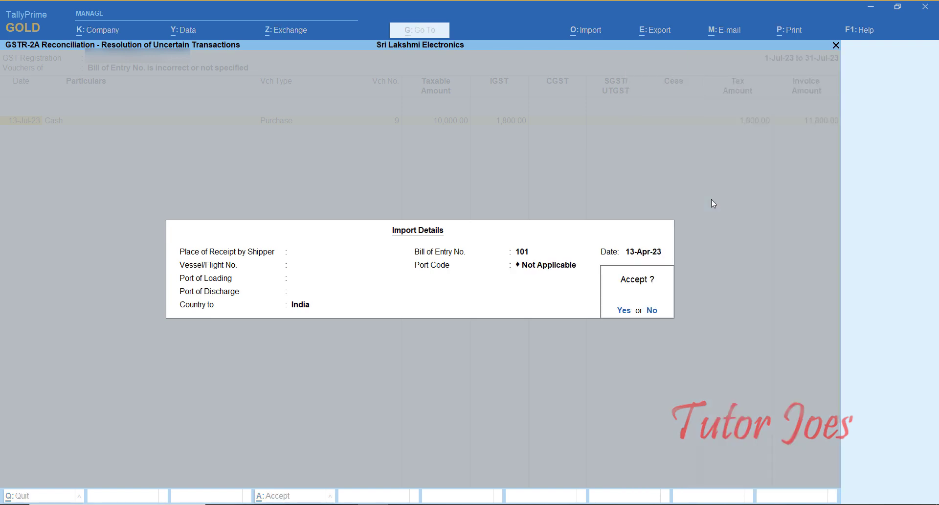
pyautogui.press('Return')
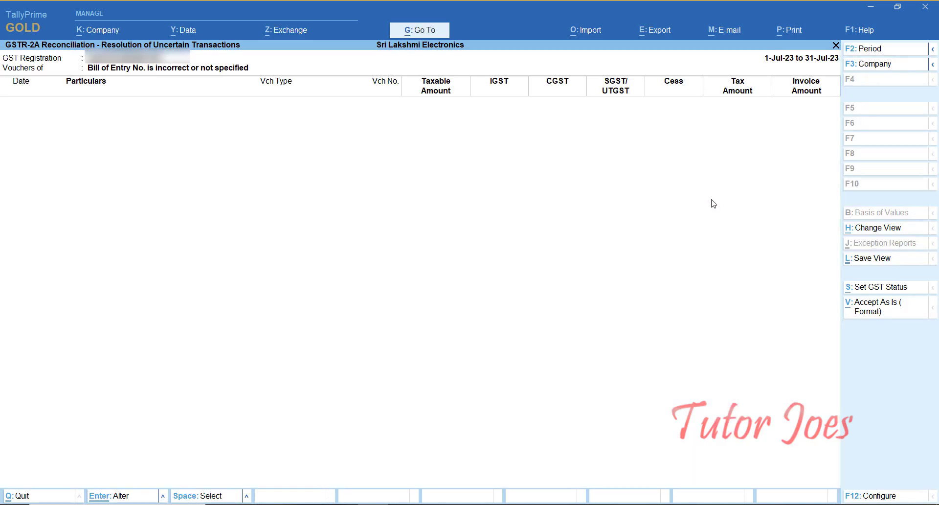
# Step: Return to the GSTR-2A Reconciliation summary and open the voucher register for Import of Goods from overseas on Bill of Entry
pyautogui.press('Escape')
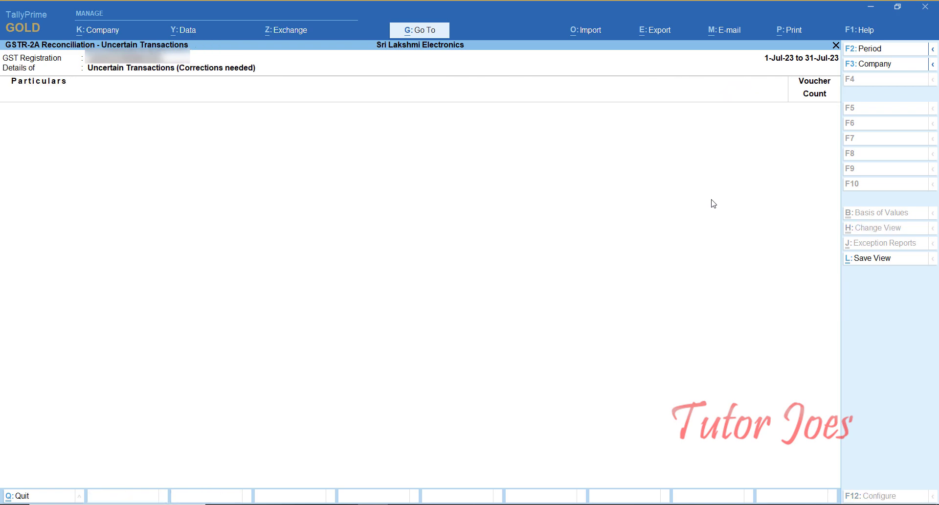
pyautogui.press('Escape')
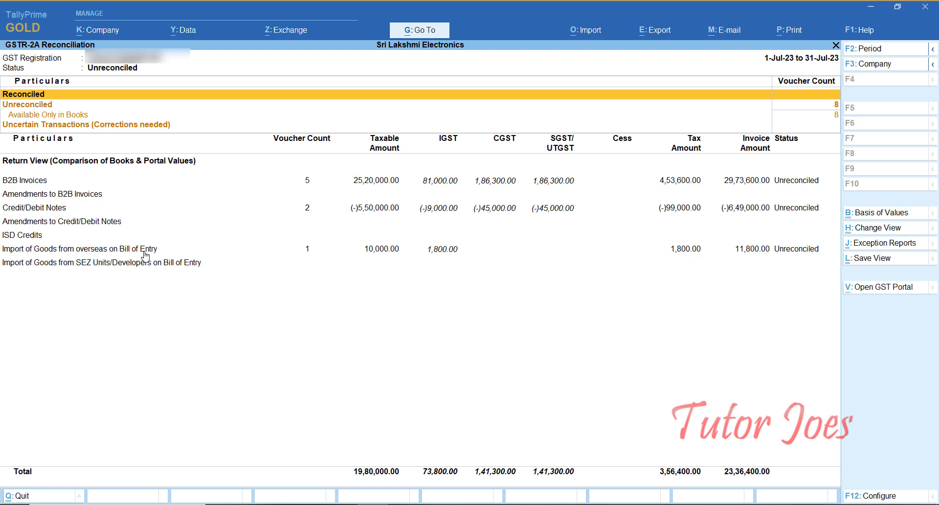
pyautogui.press('Down')
pyautogui.press('Down')
pyautogui.press('Down')
pyautogui.press('Down')
pyautogui.press('Down')
pyautogui.press('Down')
pyautogui.press('Down')
pyautogui.press('Down')
pyautogui.press('Down')
pyautogui.press('Down')
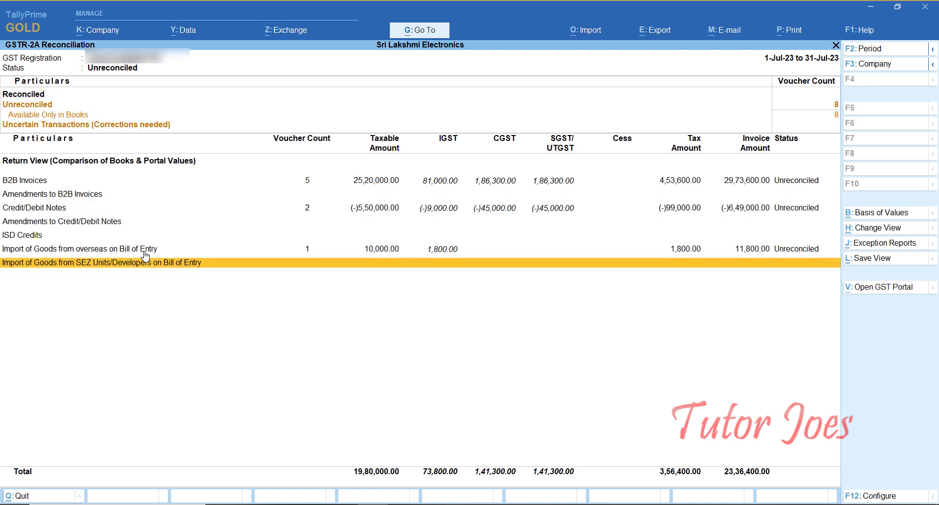
pyautogui.press('Up')
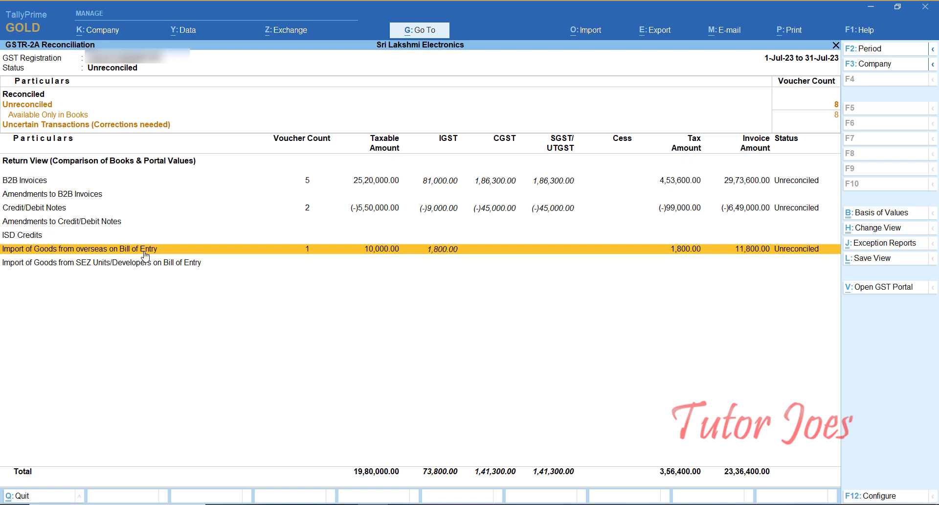
pyautogui.press('Return')
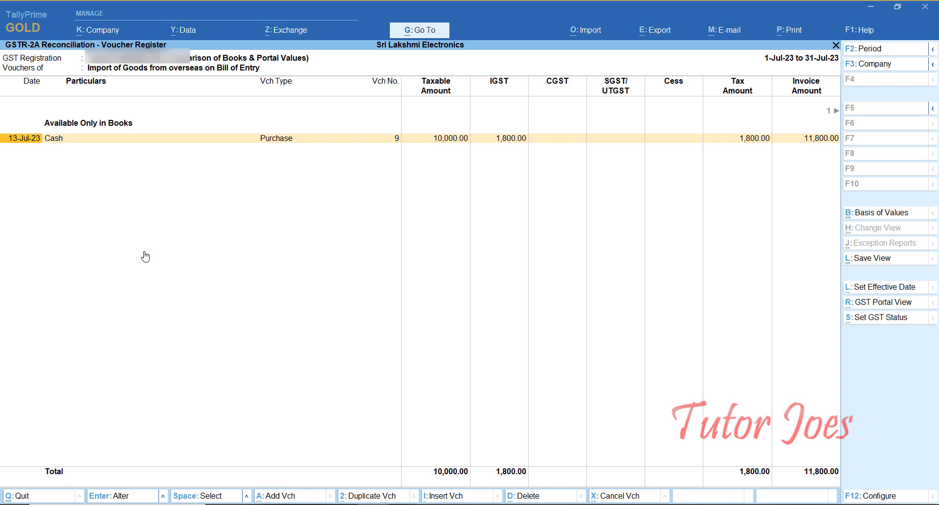
# Step: Close the voucher register, reconciliation report and blank purchase voucher to return to the Gateway of Tally
pyautogui.press('Escape')
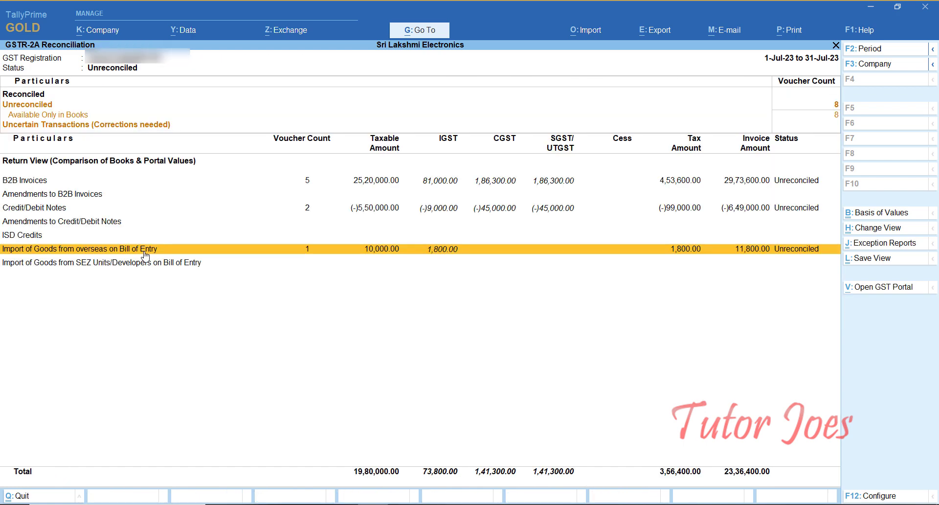
pyautogui.hotkey('alt', 'v')
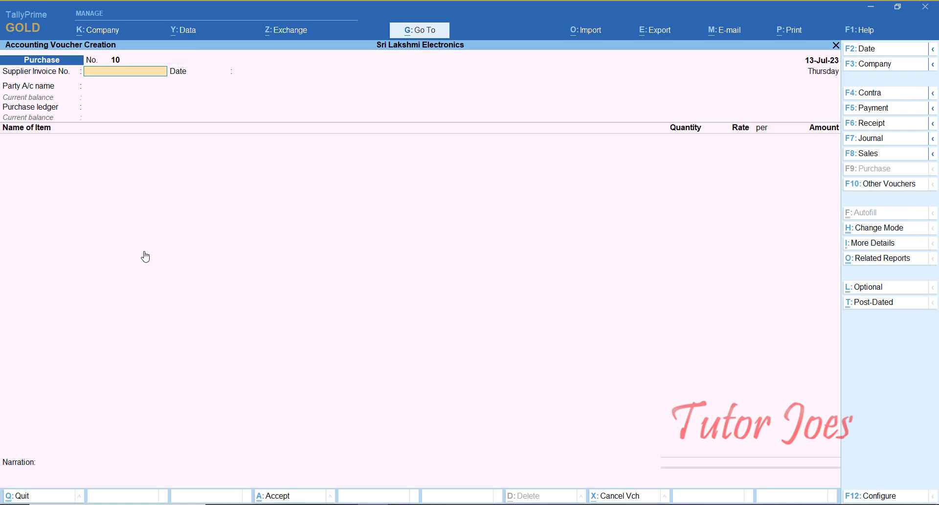
pyautogui.press('Escape')
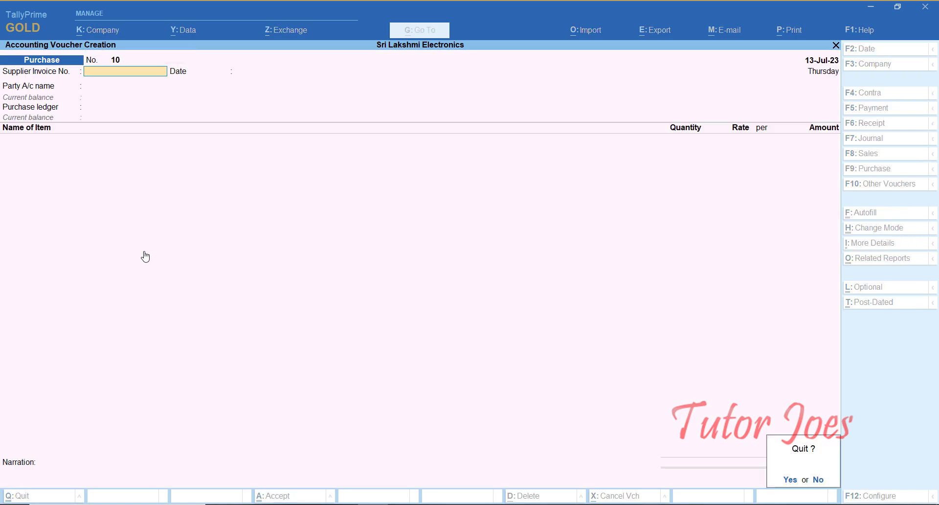
pyautogui.press('y')
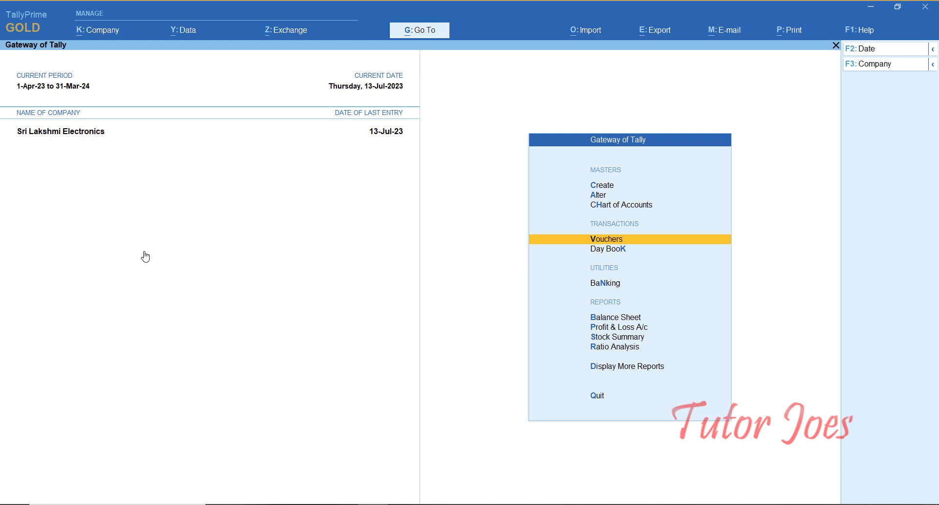